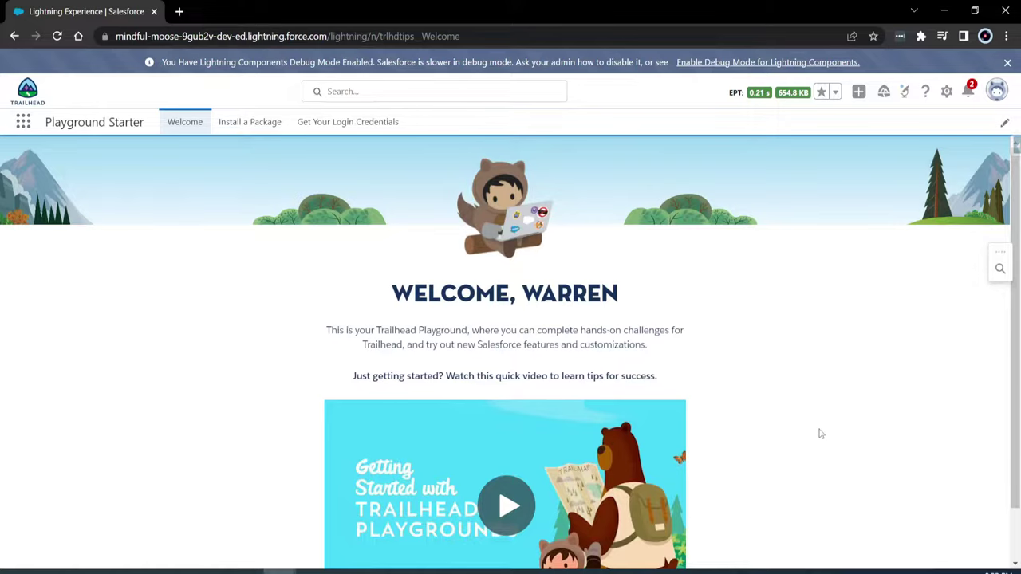
Open the gear menu on the Playground welcome page to show Setup, Service Setup and Developer Console
left_click(946, 92)
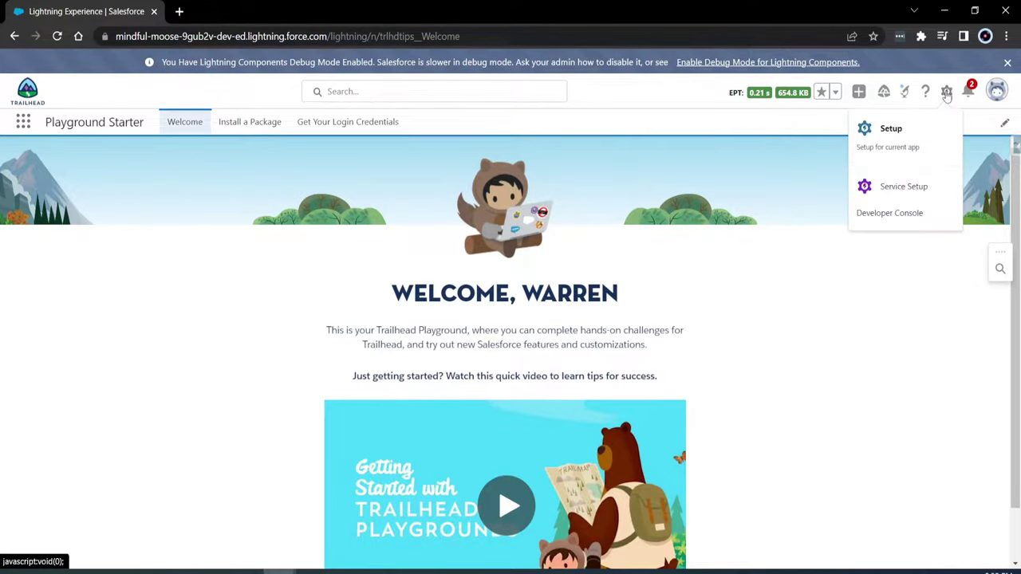
Open Setup in a new tab and find the Data Loader page via Quick Find 'data loader'
left_click(899, 134)
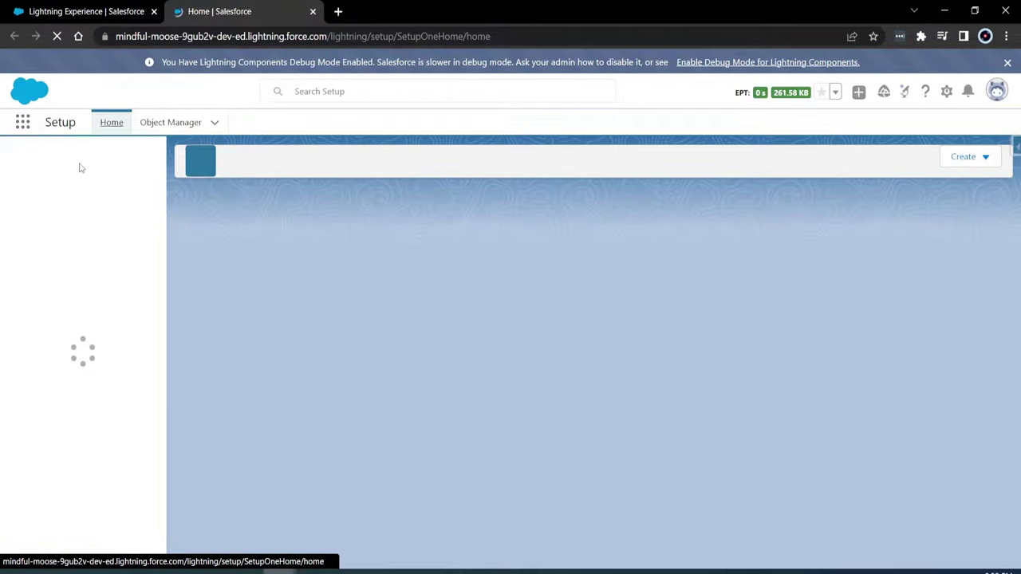
left_click(74, 160)
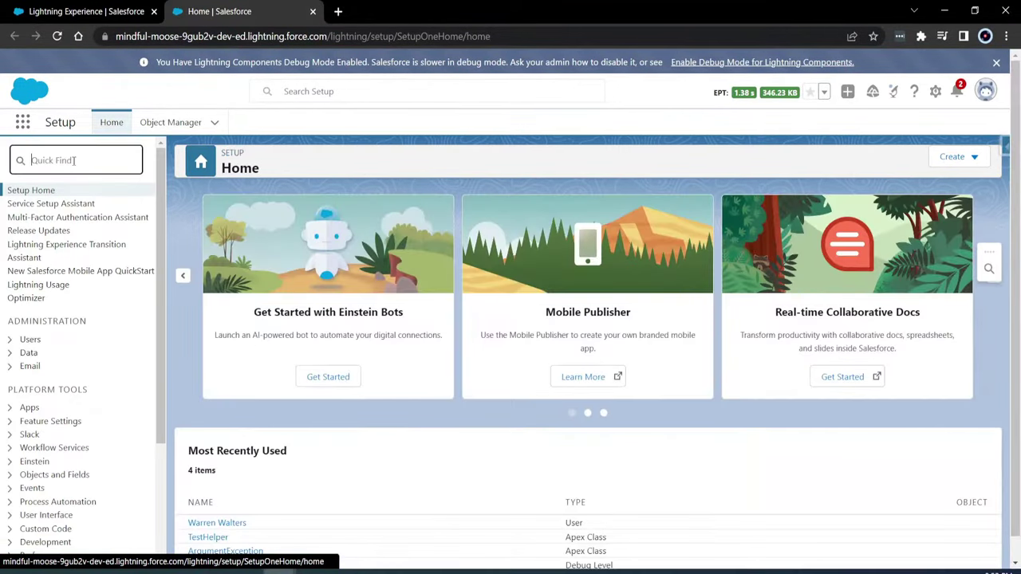
type("data ")
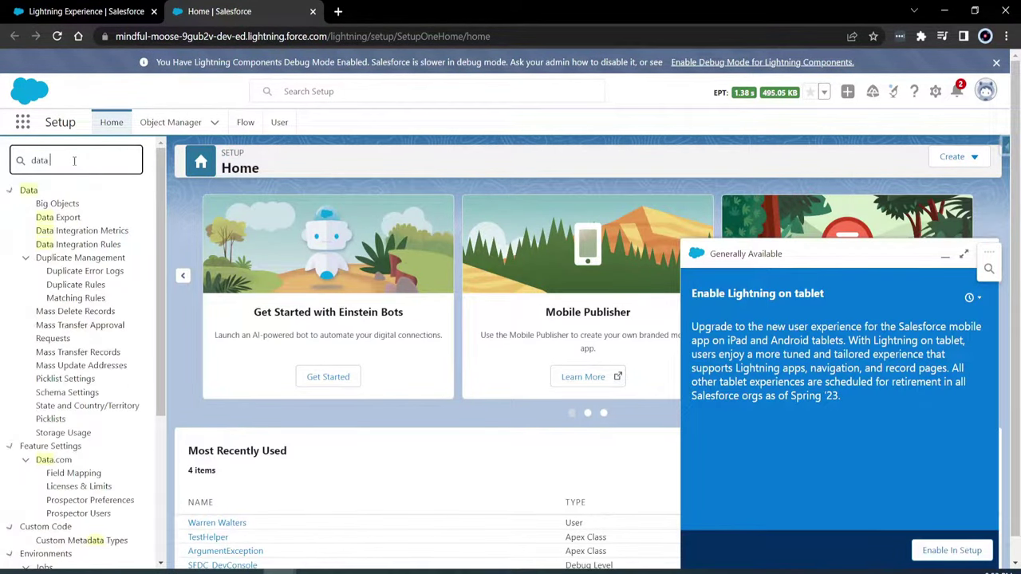
type("loader")
left_click(73, 210)
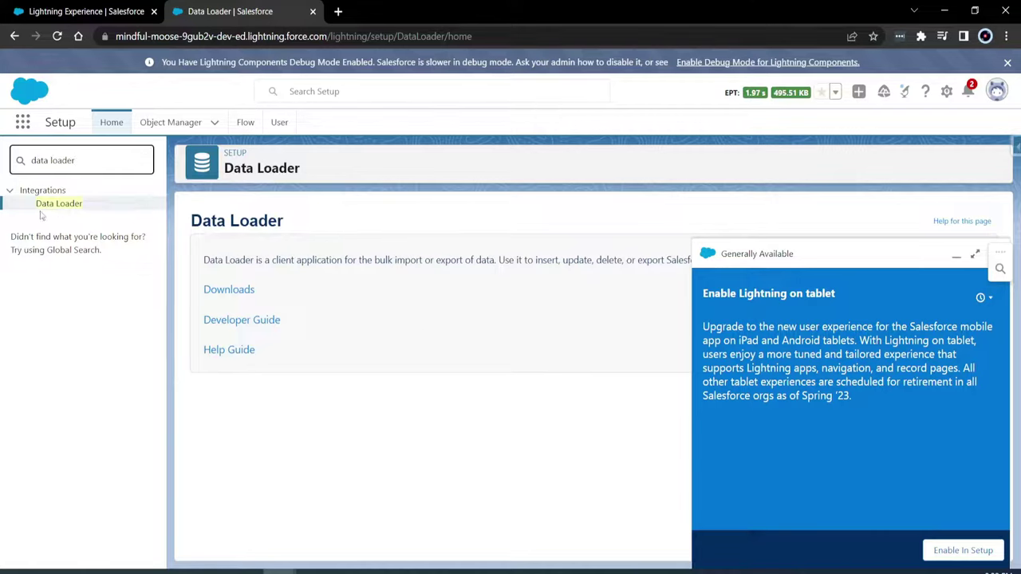
Open the Data Loader Developer Guide and the Downloads page, confirming each redirect
left_click(239, 320)
left_click(538, 436)
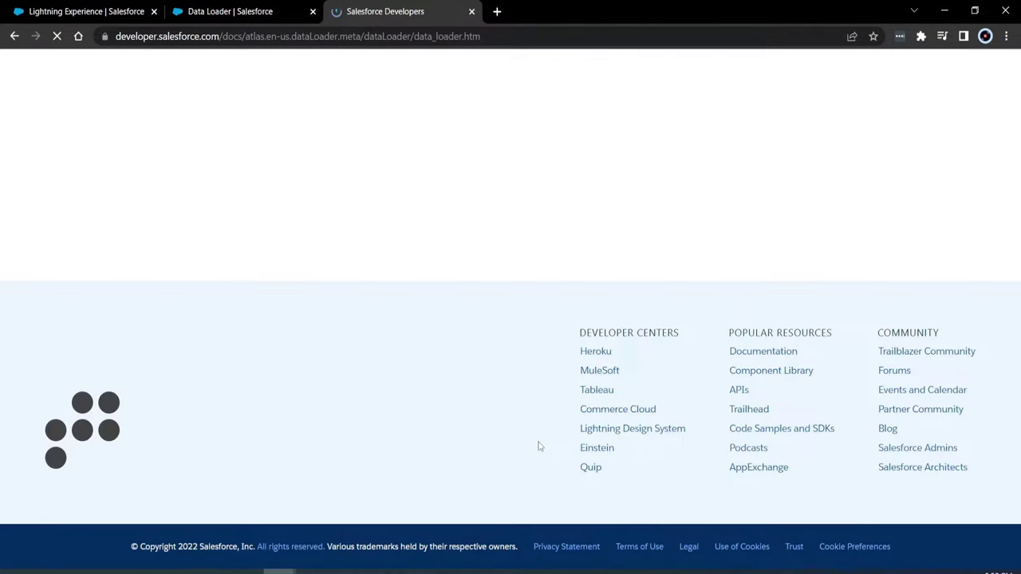
left_click(313, 65)
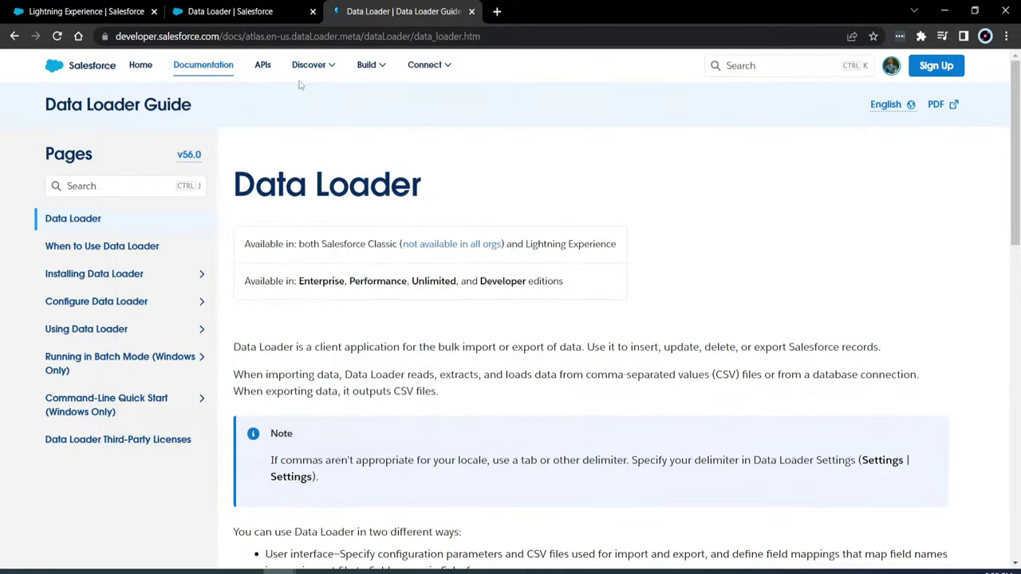
left_click(202, 14)
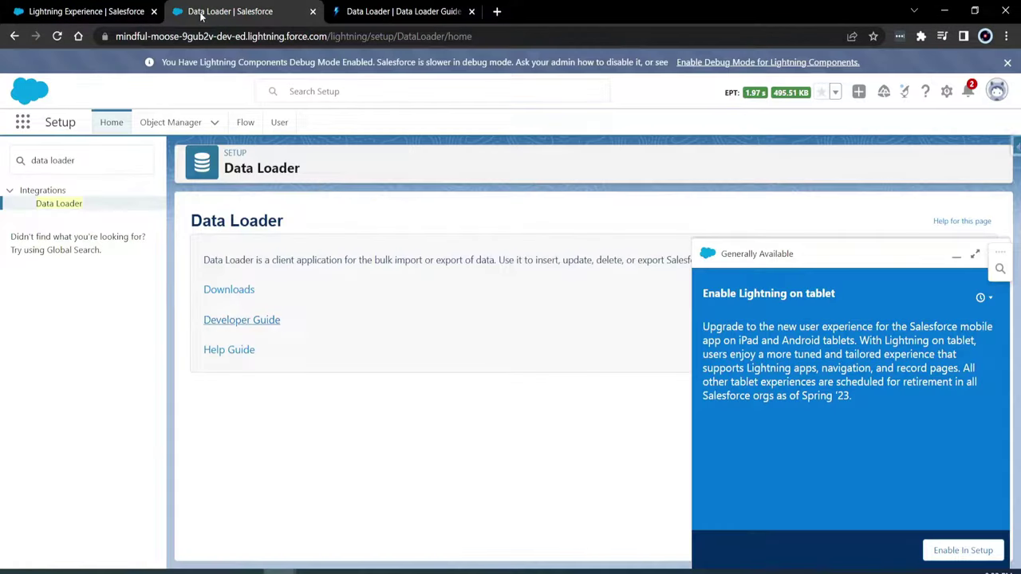
left_click(238, 296)
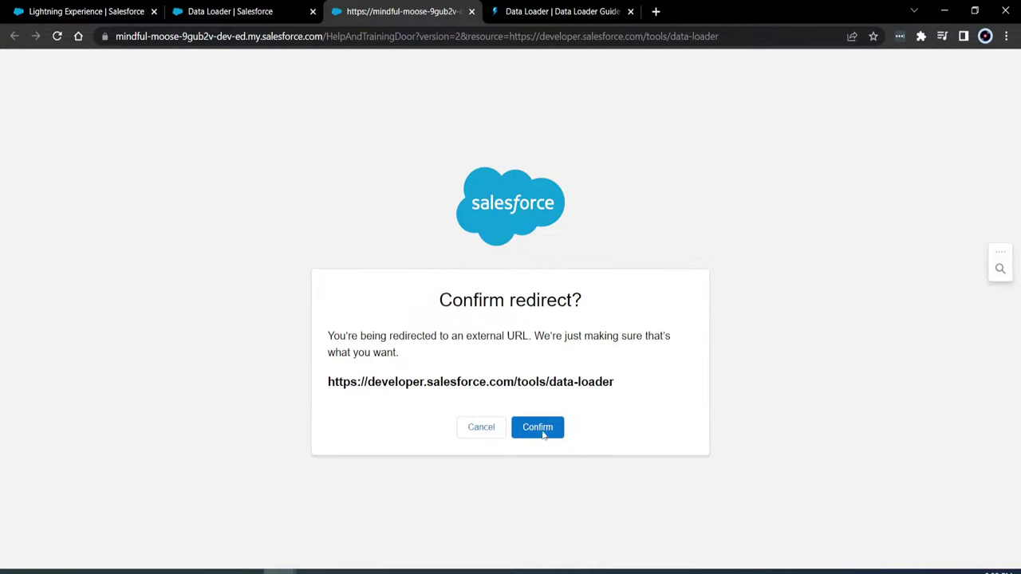
left_click(543, 436)
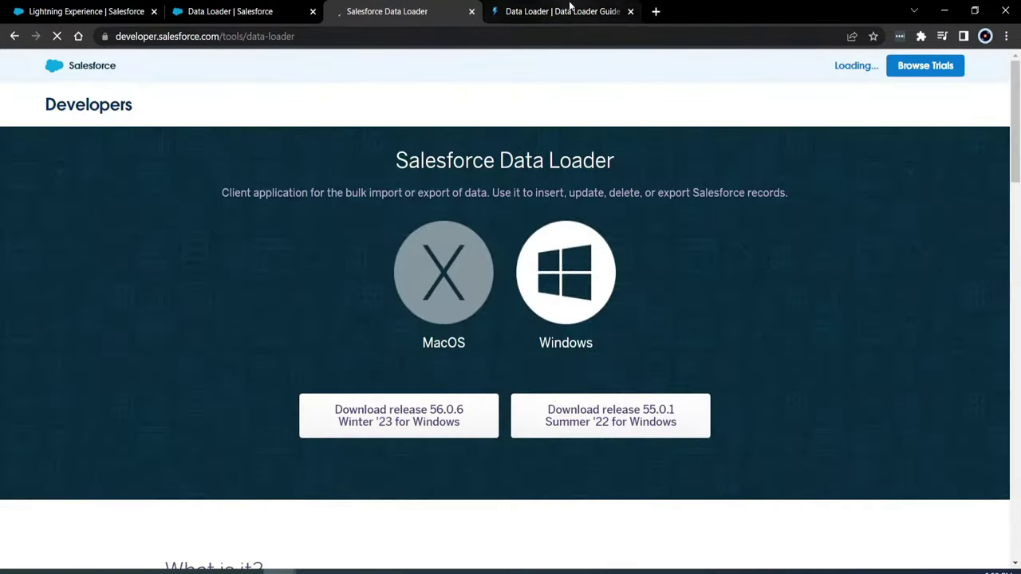
In the Data Loader Guide, open the Installing Data Loader section
left_click(563, 13)
scroll(306, 267, "down", 1)
scroll(200, 183, "up", 1)
scroll(495, 271, "down", 5)
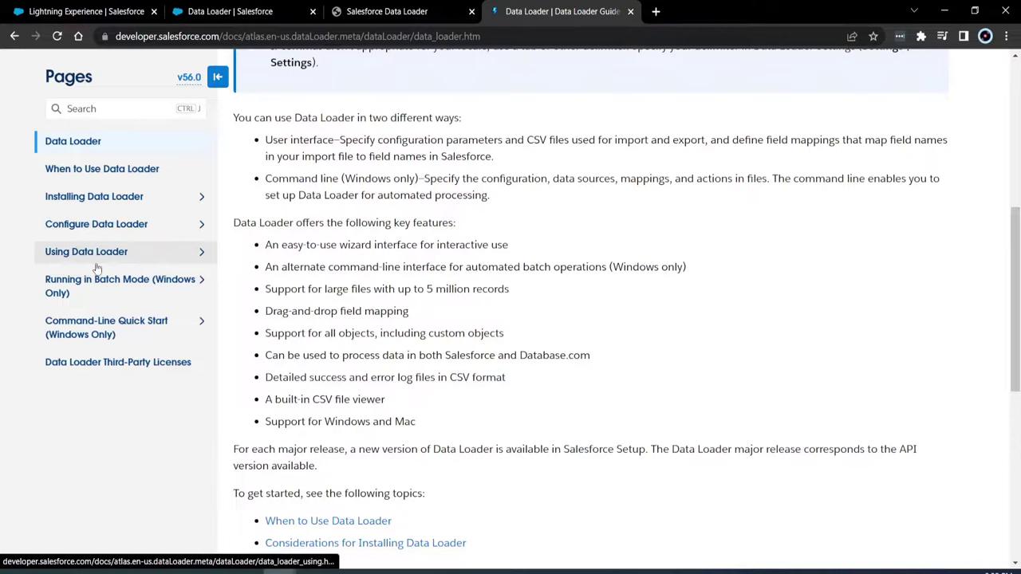
scroll(376, 310, "down", 4)
scroll(376, 310, "up", 5)
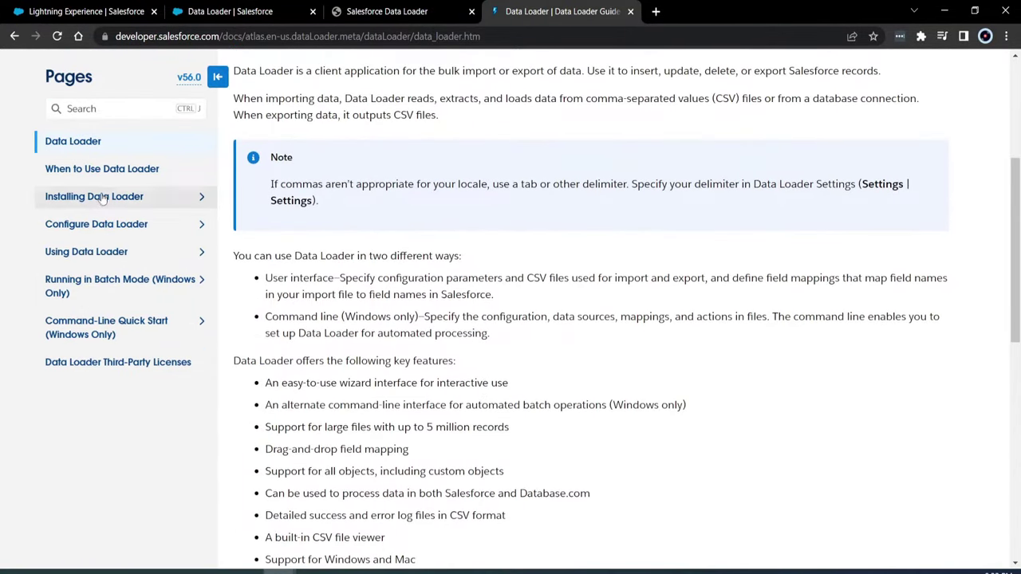
left_click(106, 197)
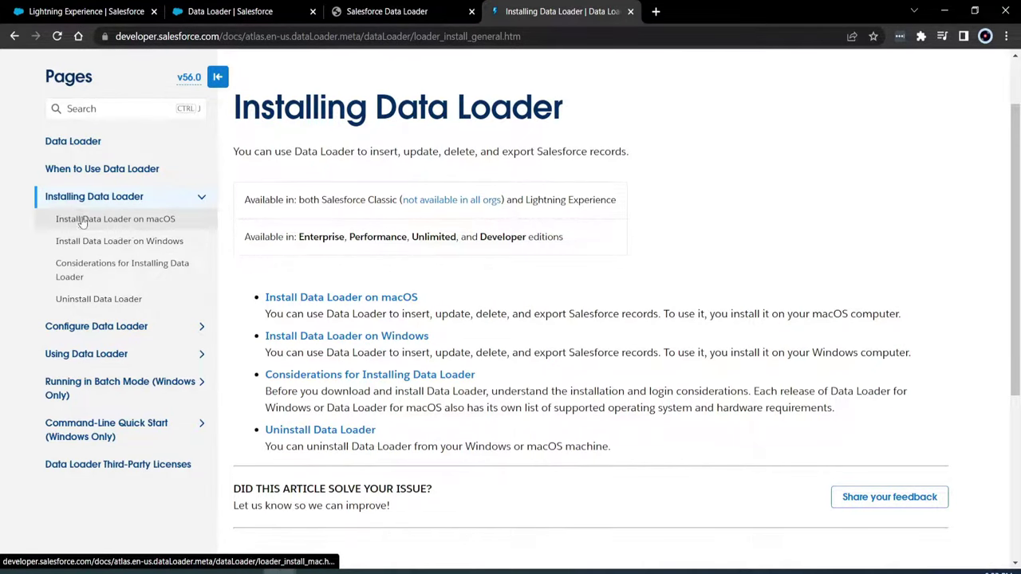
left_click(113, 243)
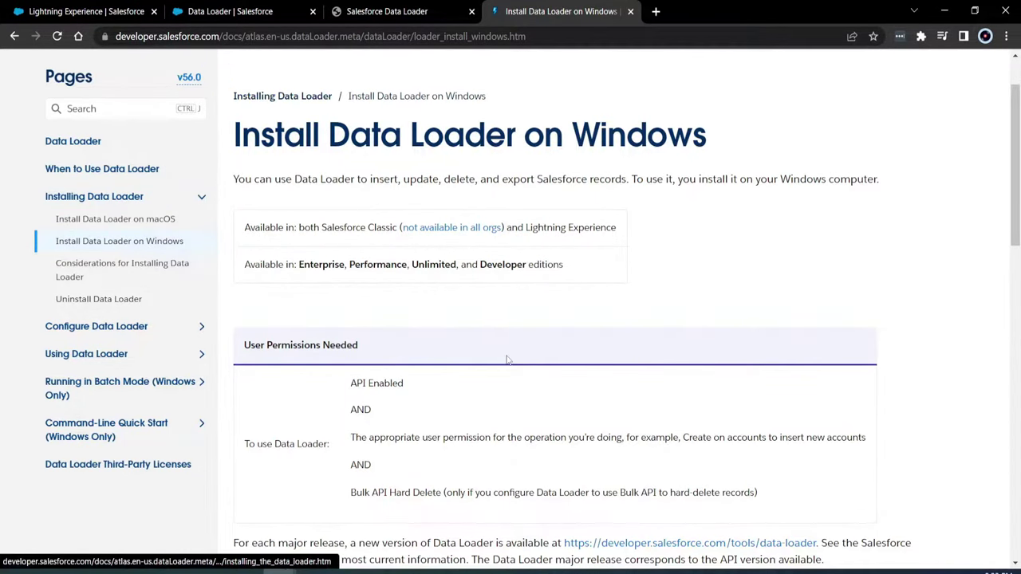
scroll(529, 348, "down", 4)
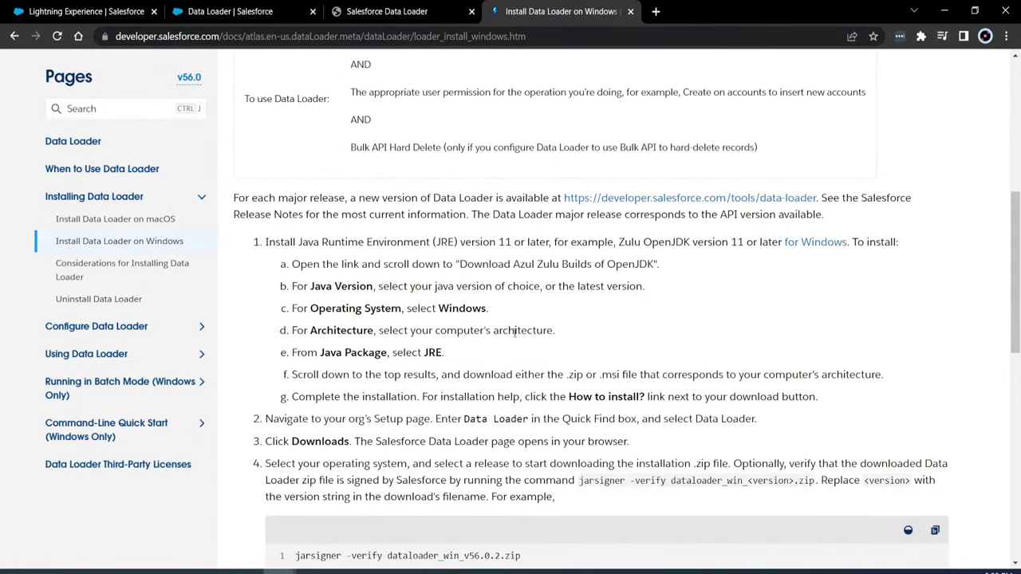
left_click_drag(471, 248, 717, 241)
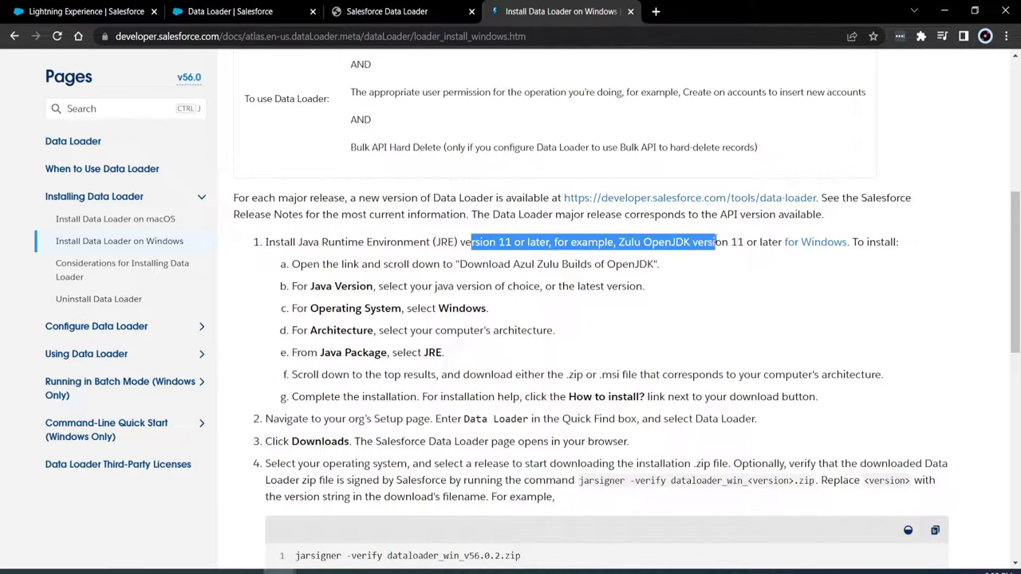
left_click(738, 248)
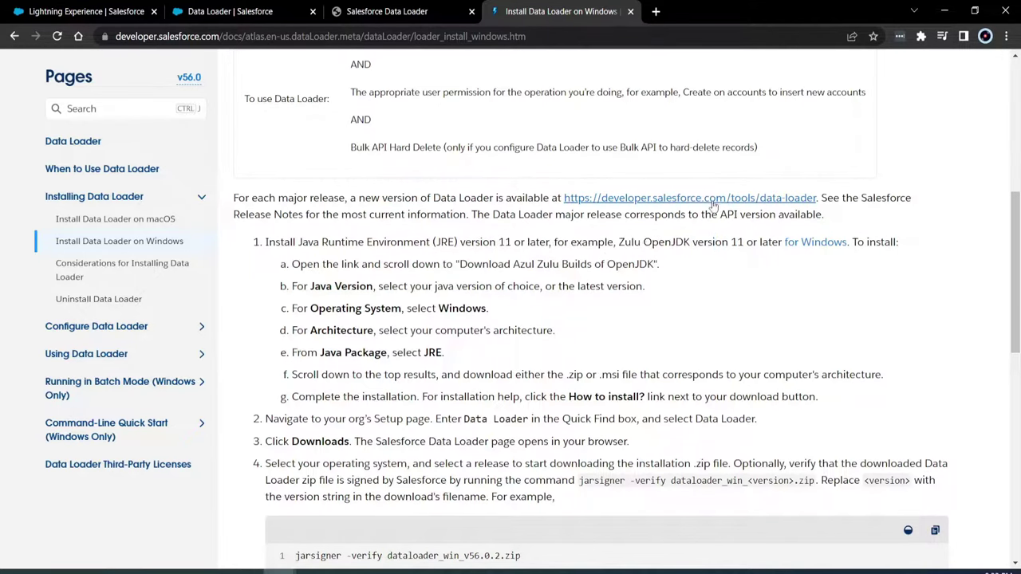
left_click(370, 16)
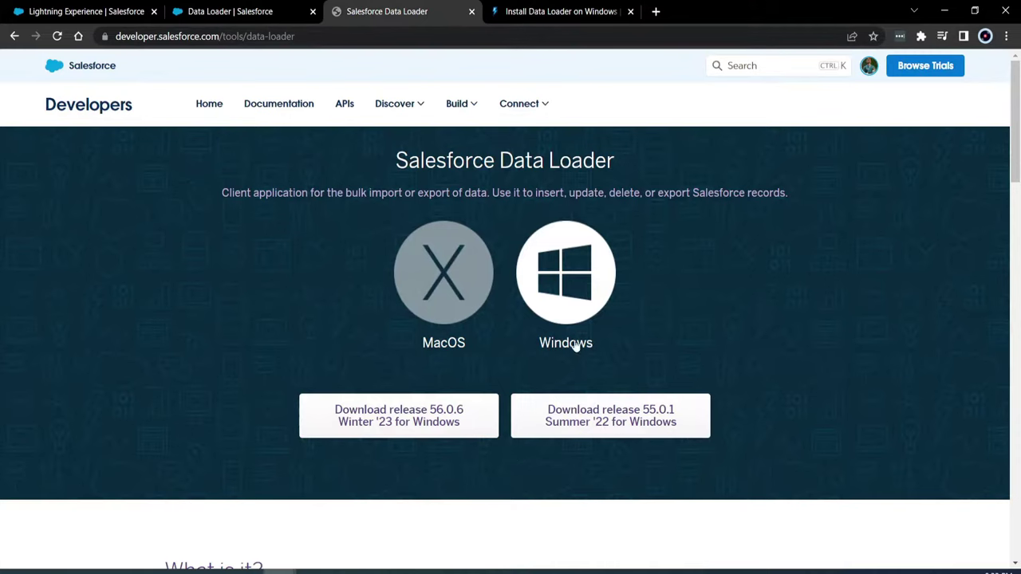
left_click(558, 11)
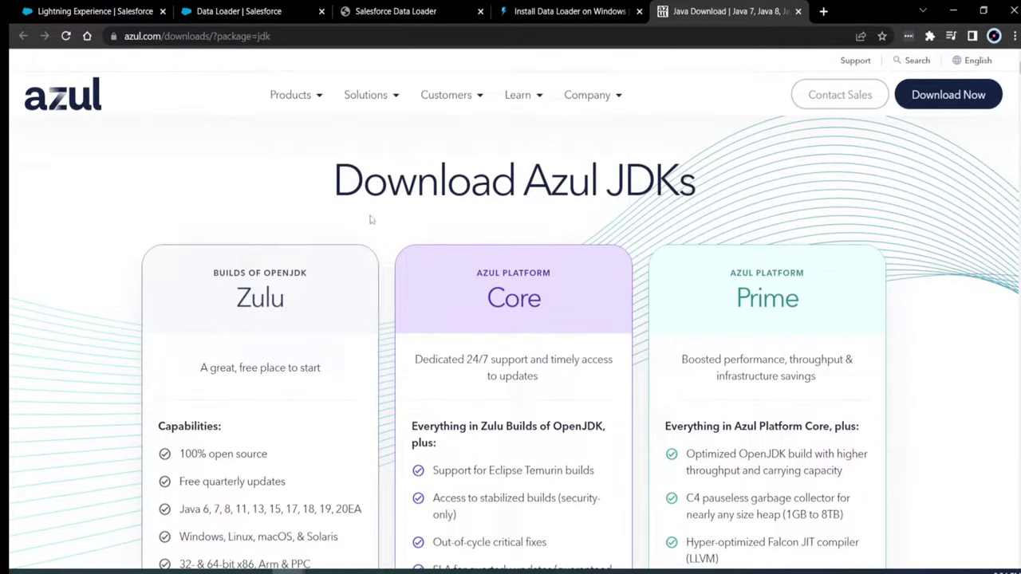
Review the Azul page, highlighting the Zulu and OpenJDK product names
scroll(413, 210, "down", 1)
scroll(590, 191, "up", 1)
scroll(378, 228, "down", 1)
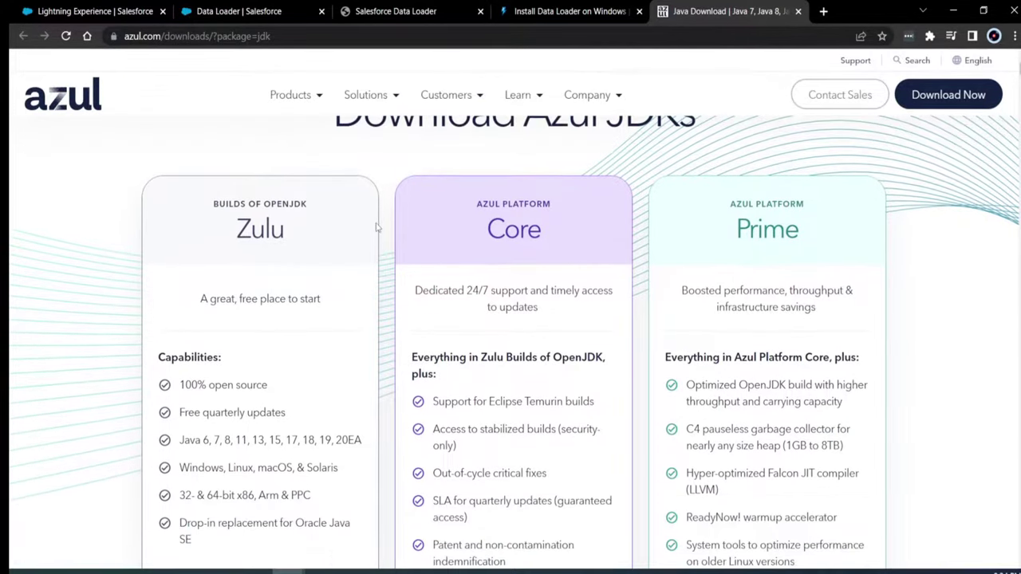
left_click_drag(219, 229, 330, 234)
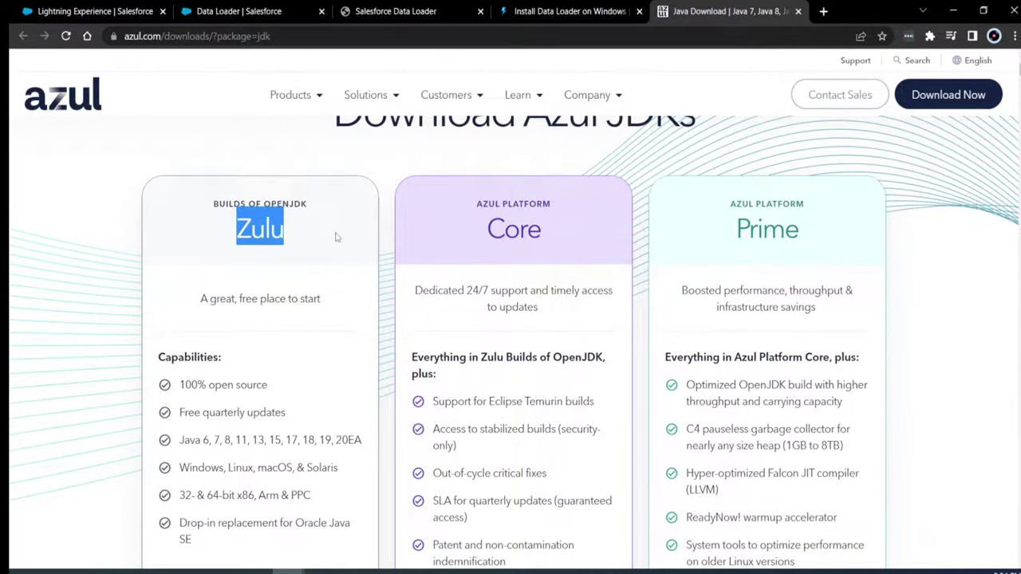
left_click(328, 235)
scroll(403, 275, "down", 1)
scroll(399, 275, "up", 1)
scroll(269, 209, "down", 1)
scroll(298, 201, "up", 1)
left_click_drag(263, 205, 311, 208)
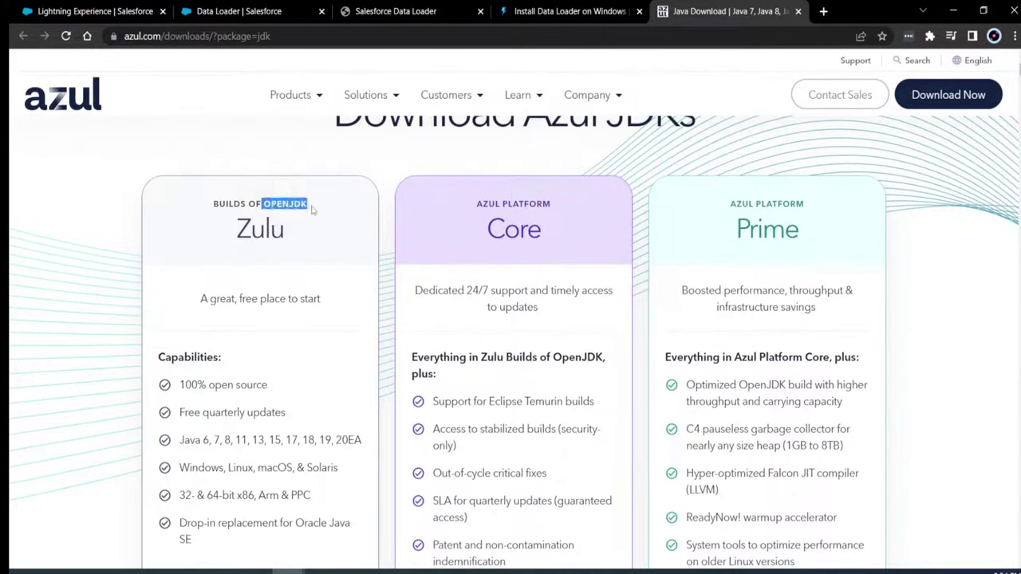
left_click(263, 205)
left_click_drag(264, 205, 313, 209)
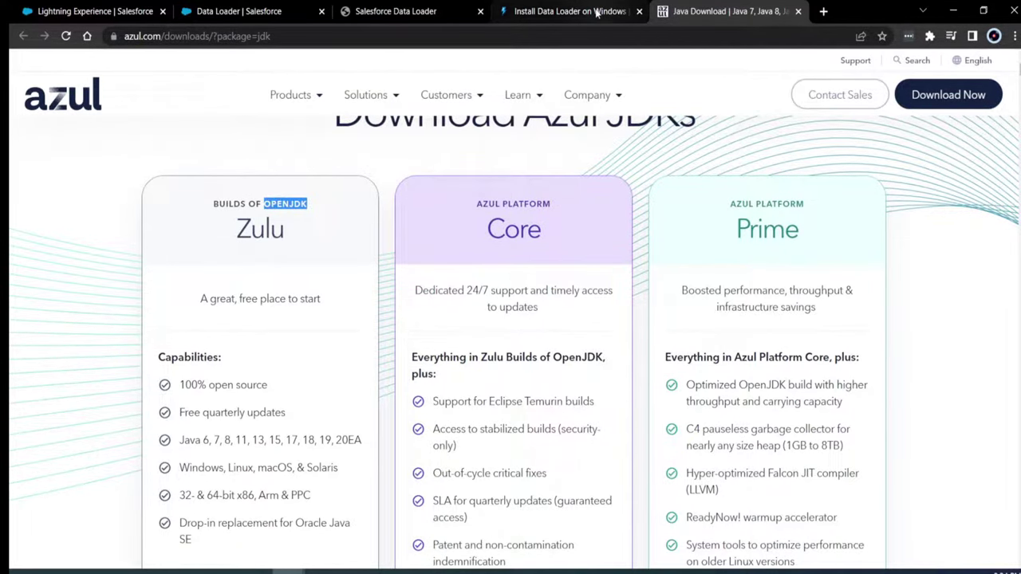
Check the Windows install instructions about the .zip or .msi Java download
left_click(570, 11)
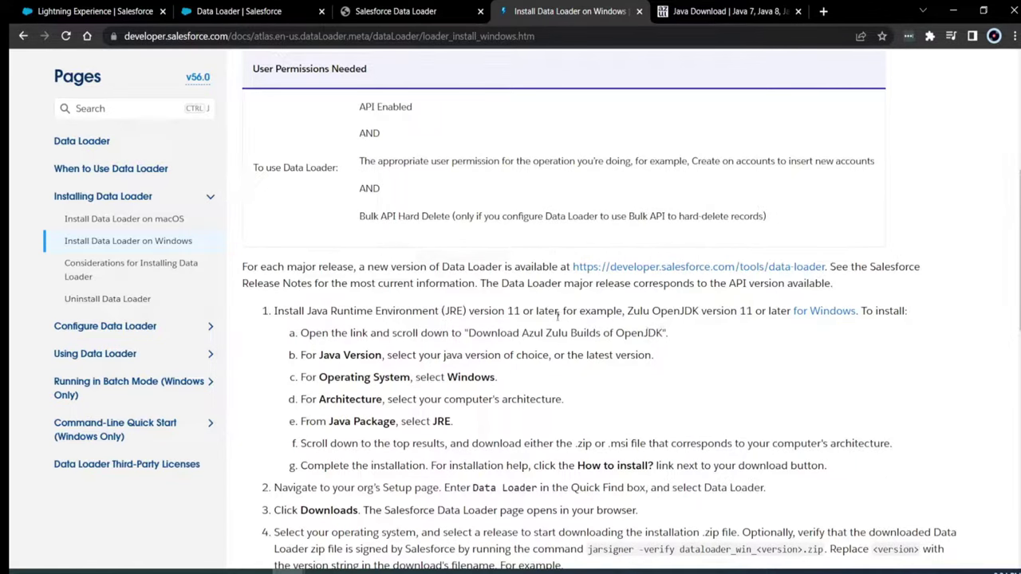
left_click_drag(467, 333, 663, 333)
scroll(619, 319, "down", 2)
left_click_drag(575, 305, 629, 305)
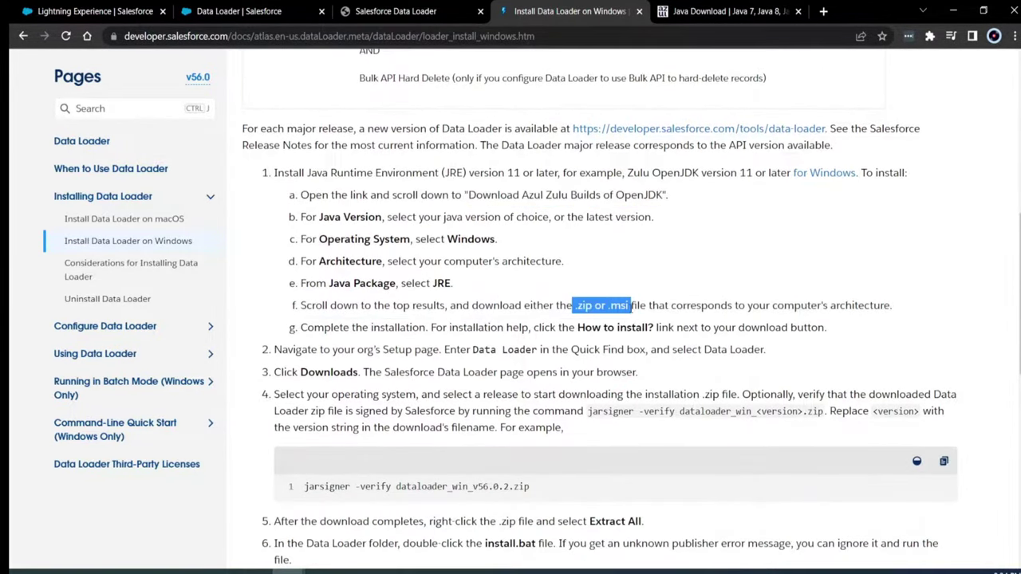
left_click(635, 308)
Return to the Java Download page and scroll through its Zulu section
left_click(735, 13)
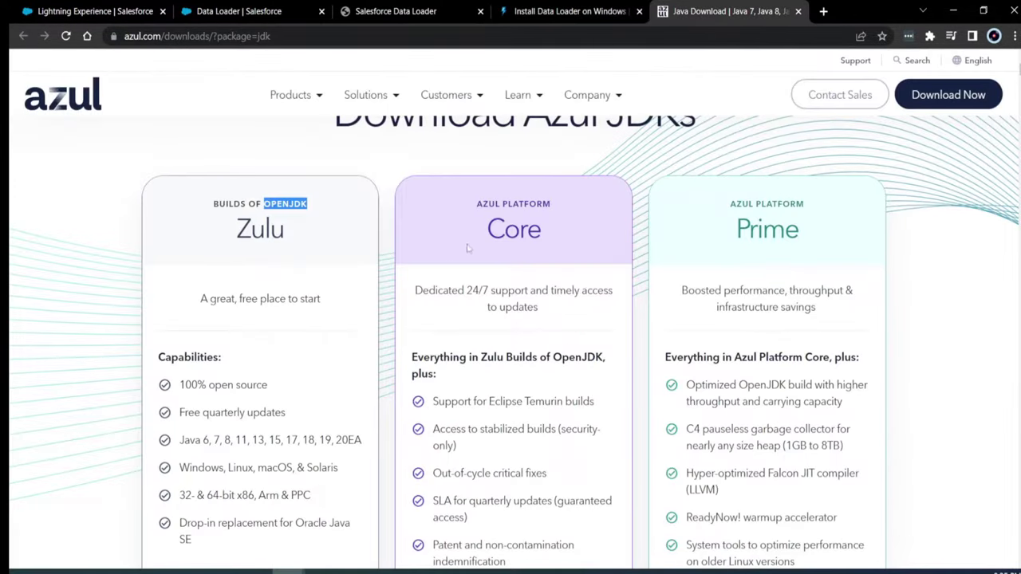
scroll(468, 248, "down", 9)
scroll(399, 237, "down", 3)
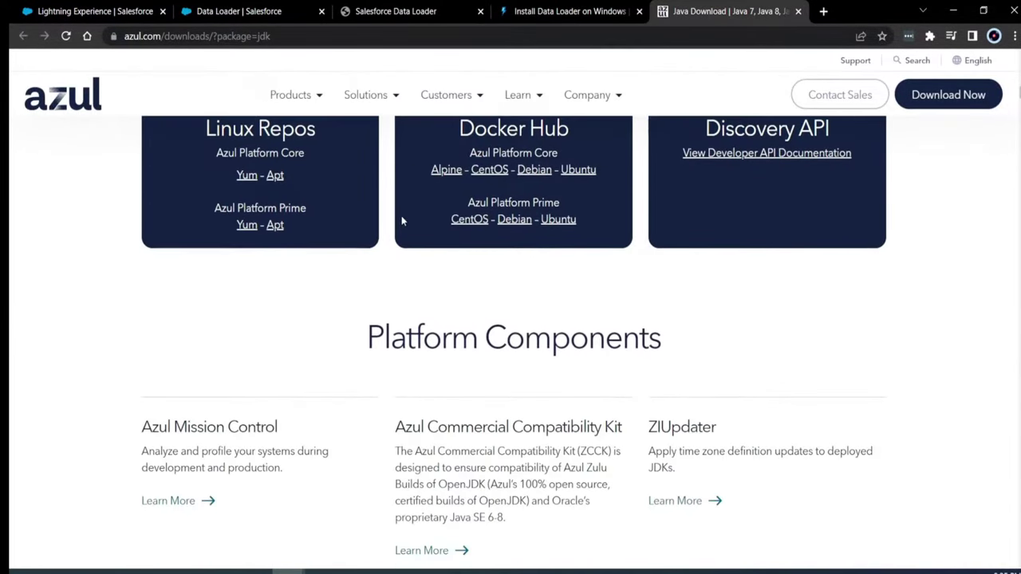
scroll(331, 246, "up", 5)
Filter the Zulu OpenJDK builds to Windows and download the Java 19 .msi installer
left_click(239, 364)
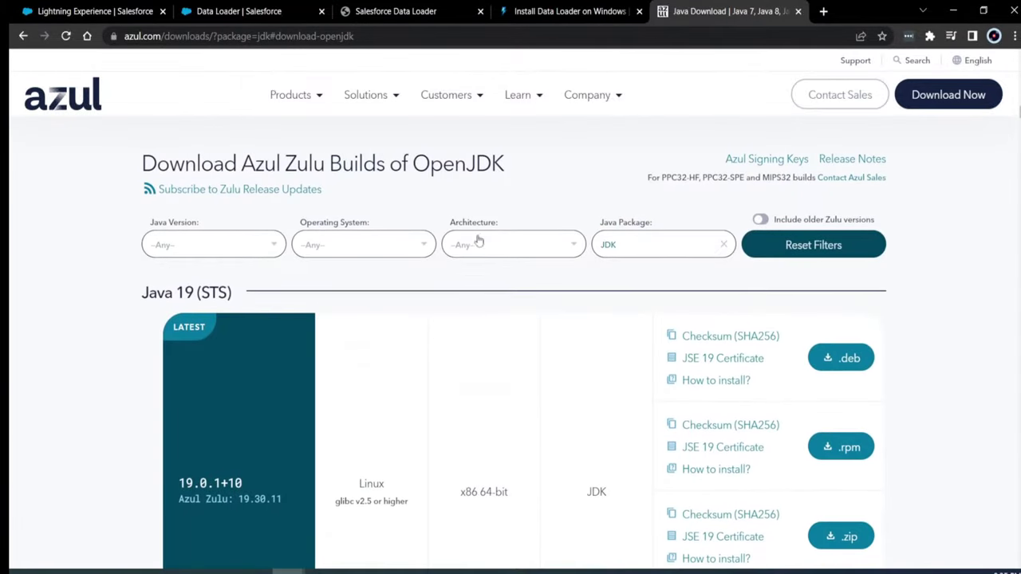
left_click(326, 250)
scroll(372, 333, "down", 1)
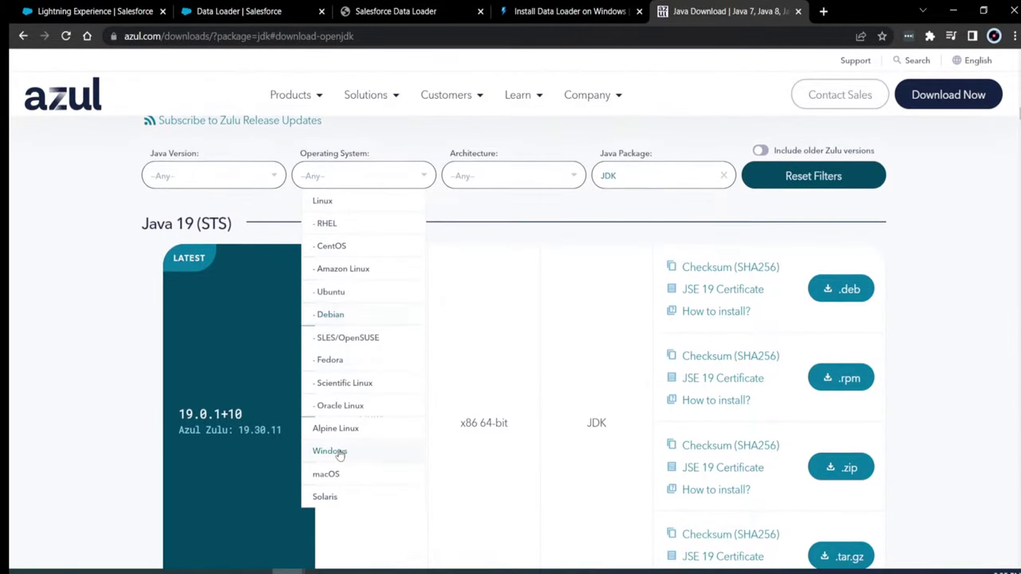
left_click(341, 453)
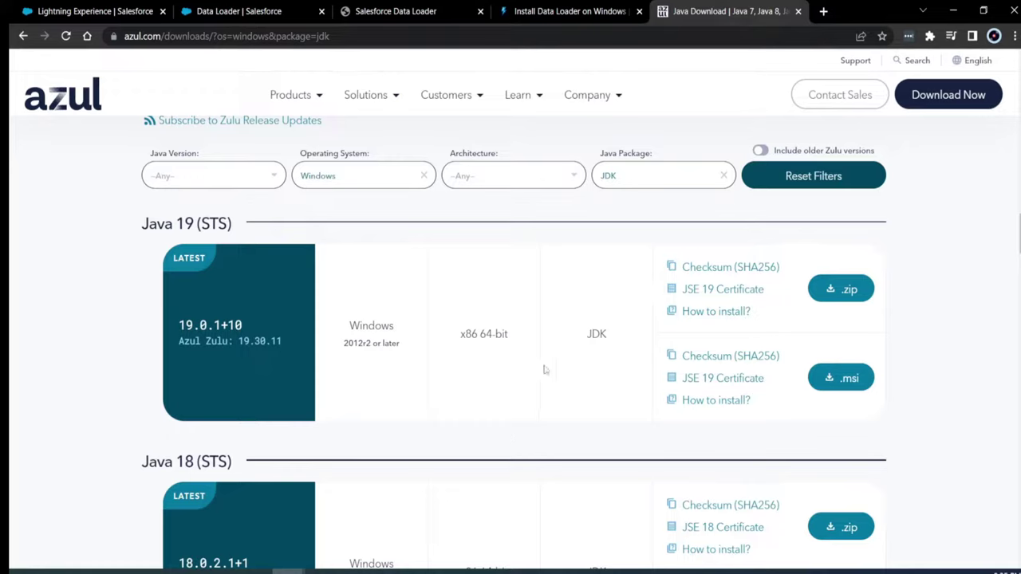
left_click(842, 386)
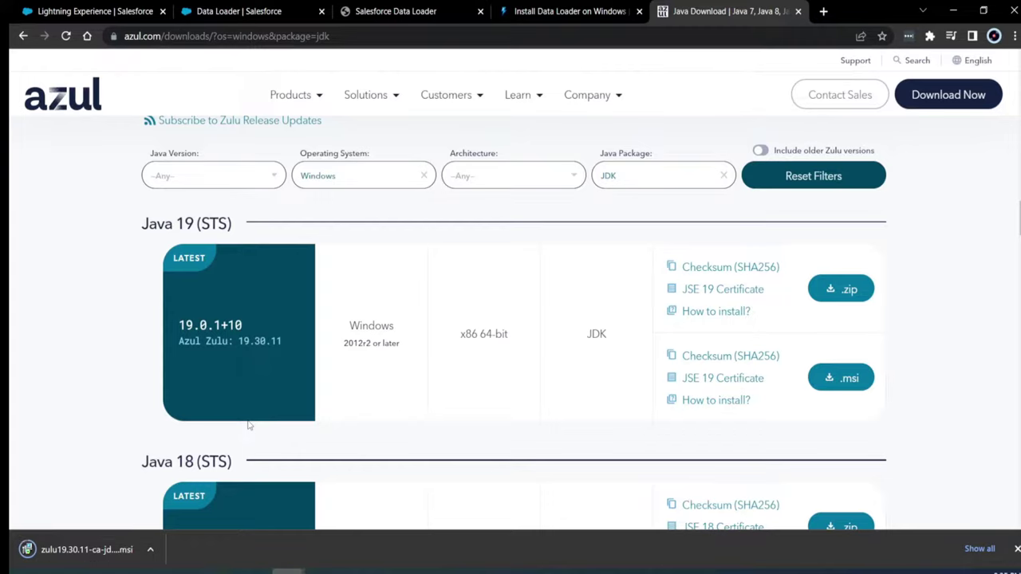
Install Azul Zulu JDK 19.30.11 with default features, then return to the Data Loader download page
left_click(69, 550)
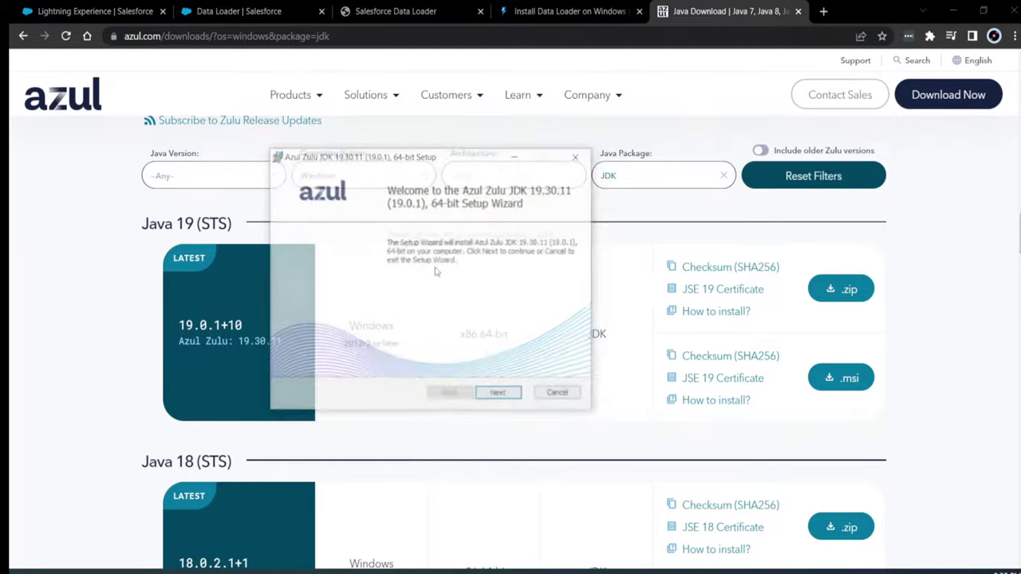
left_click(501, 395)
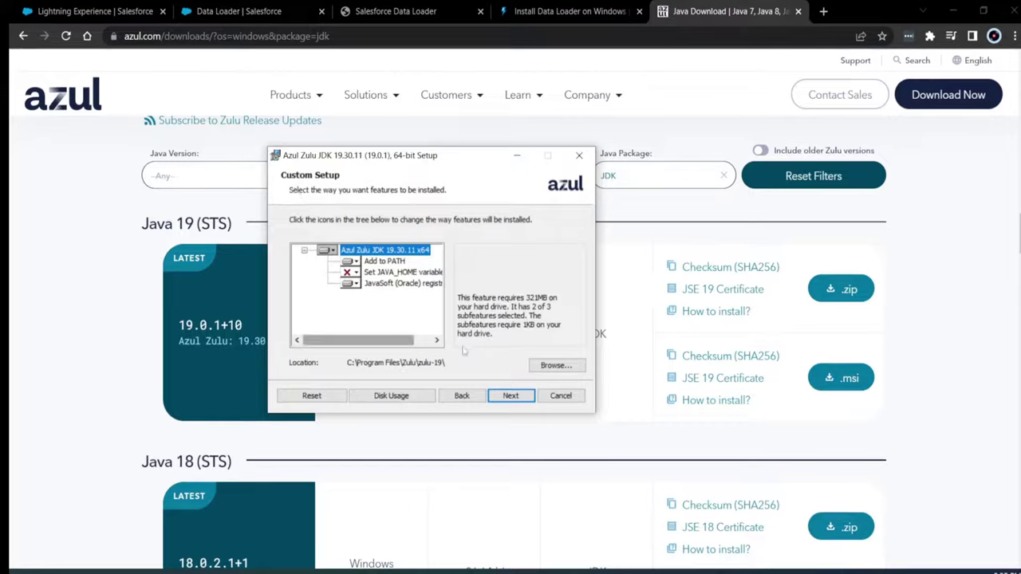
left_click(511, 396)
left_click(505, 398)
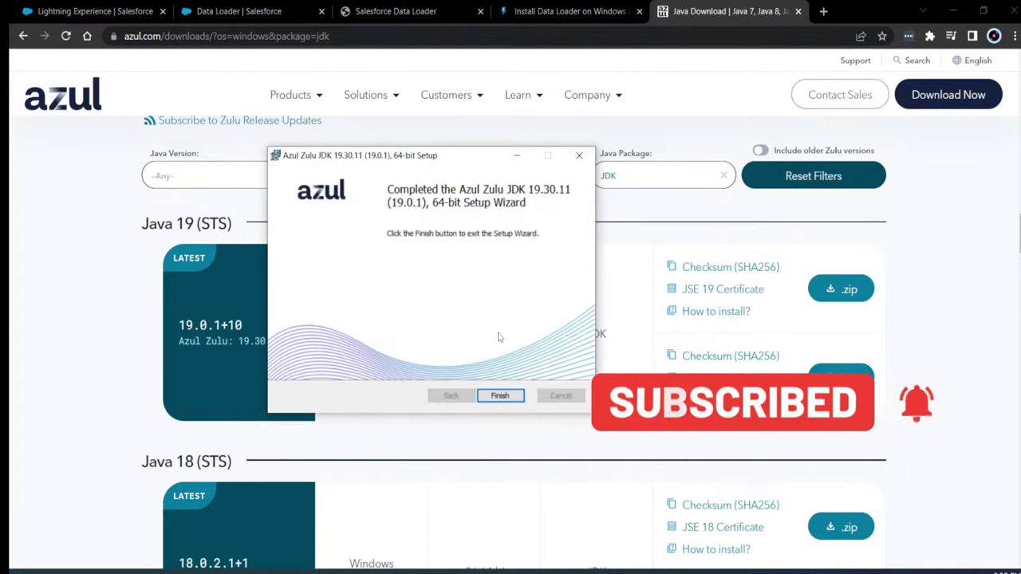
left_click(501, 397)
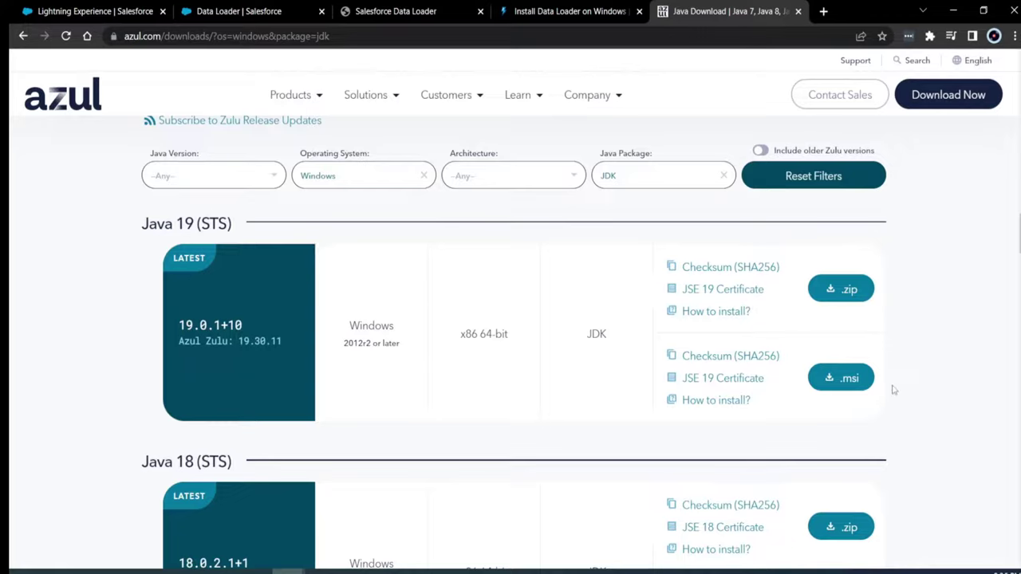
left_click(528, 11)
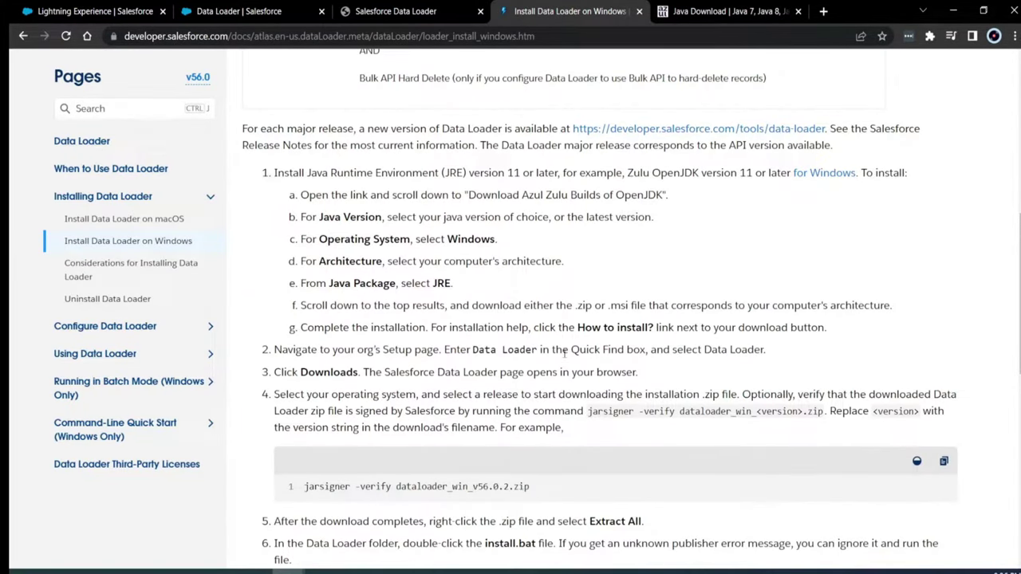
left_click(396, 12)
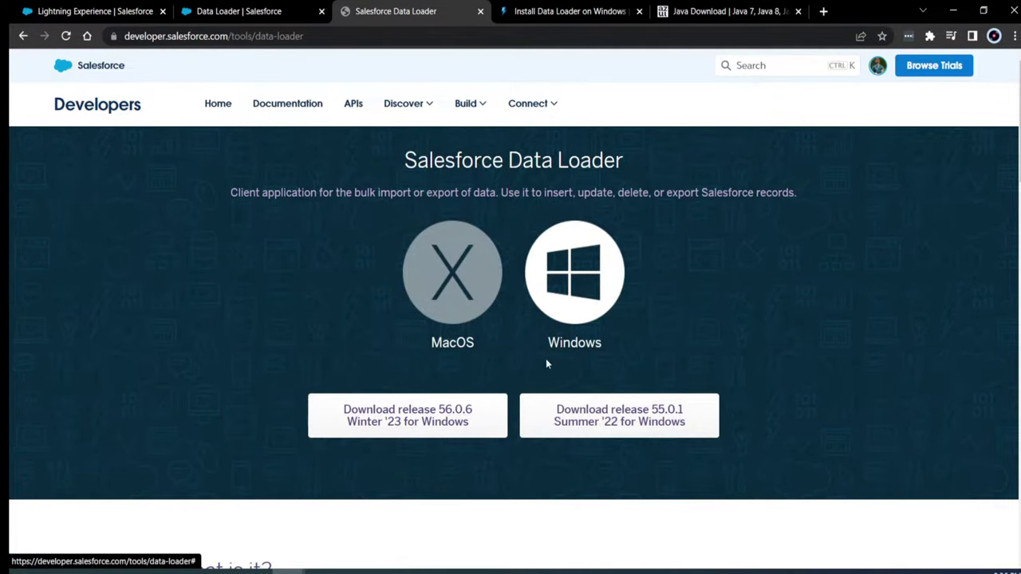
Download Data Loader release 56.0.6 Winter '23 for Windows
left_click(581, 278)
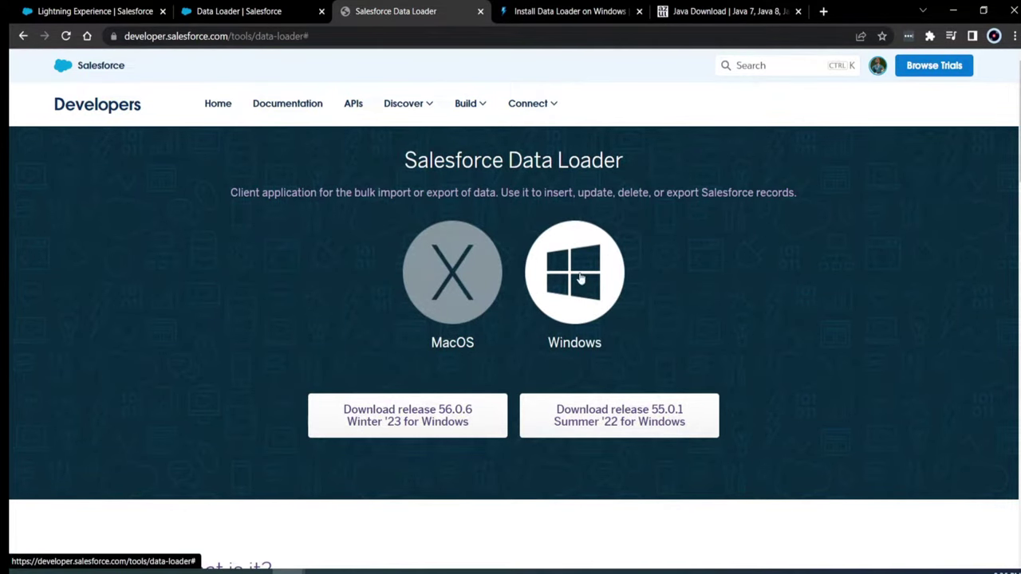
left_click(423, 428)
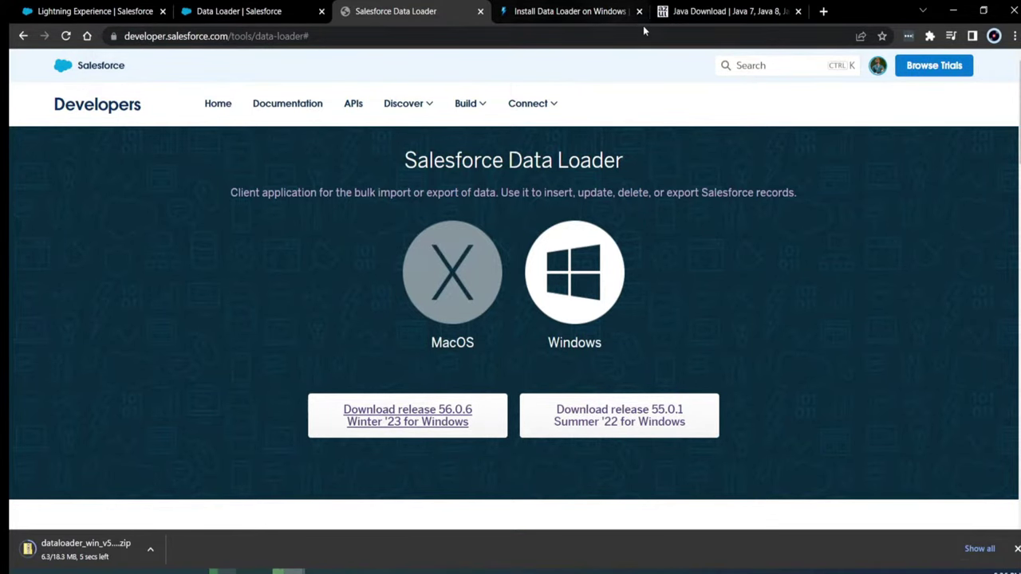
left_click(720, 11)
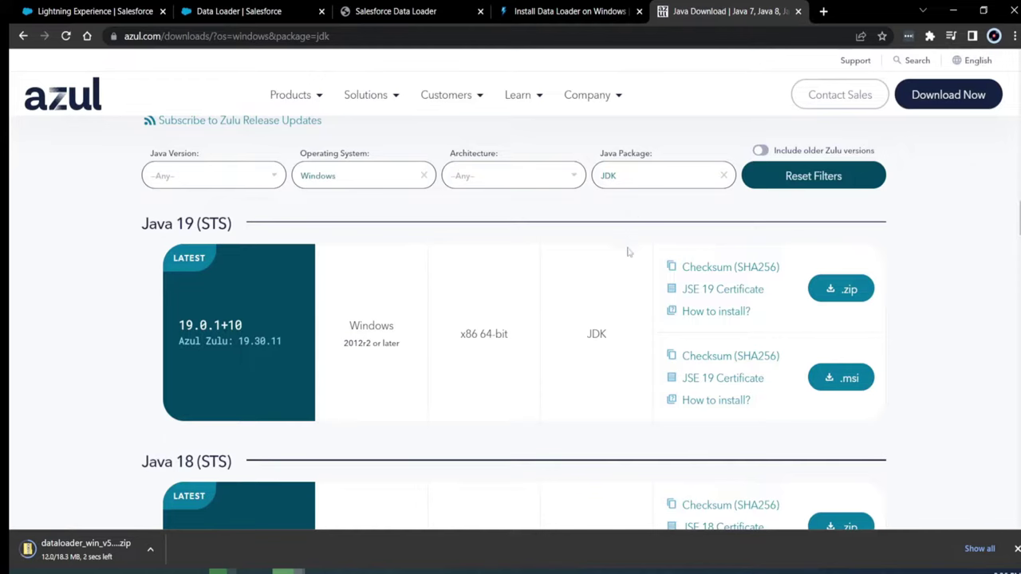
scroll(628, 252, "down", 1)
scroll(628, 252, "up", 1)
left_click(421, 9)
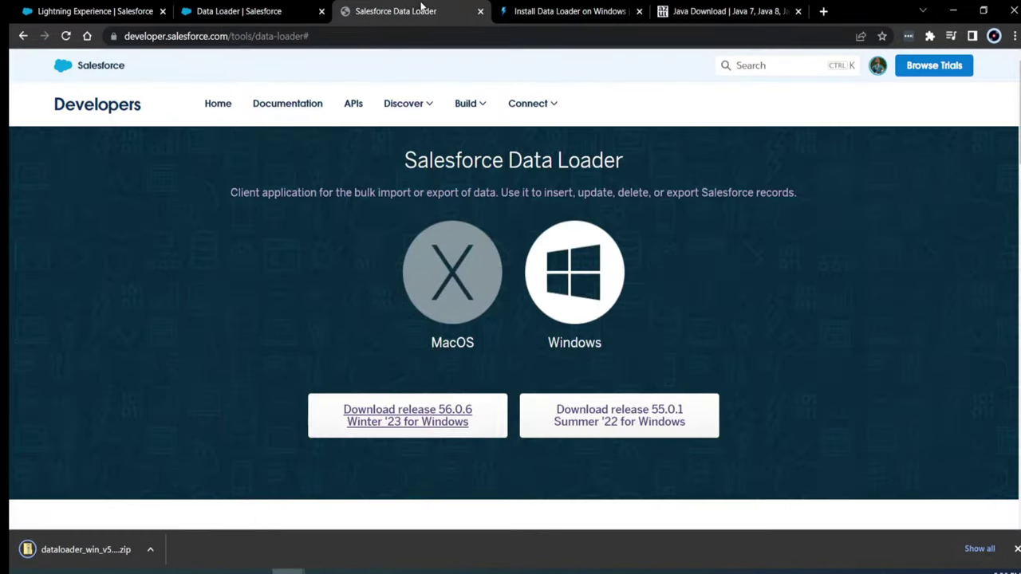
left_click(268, 10)
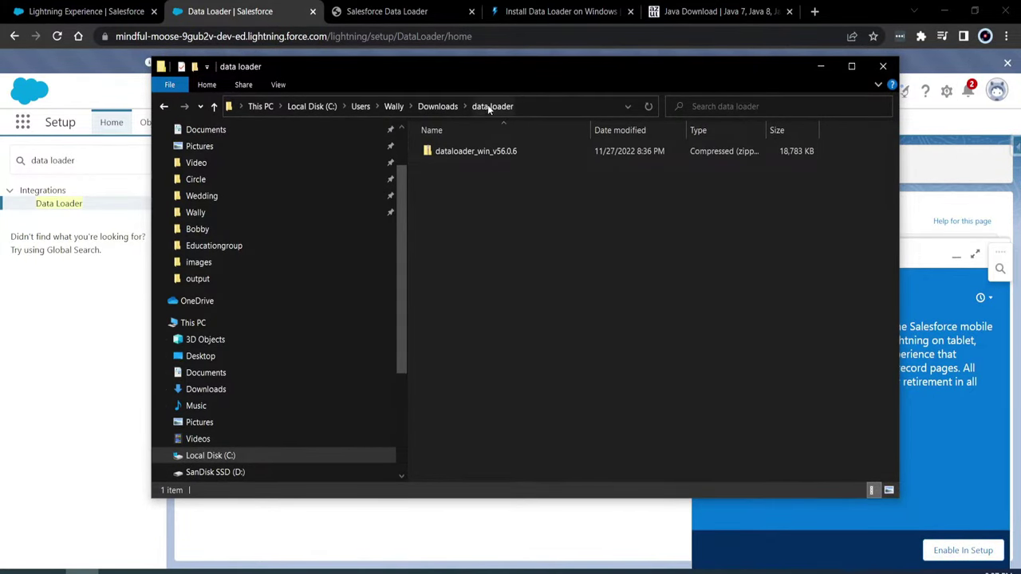
Extract the dataloader_win_v56.0.6 zip into the suggested folder and open the extracted folder
left_click(473, 151)
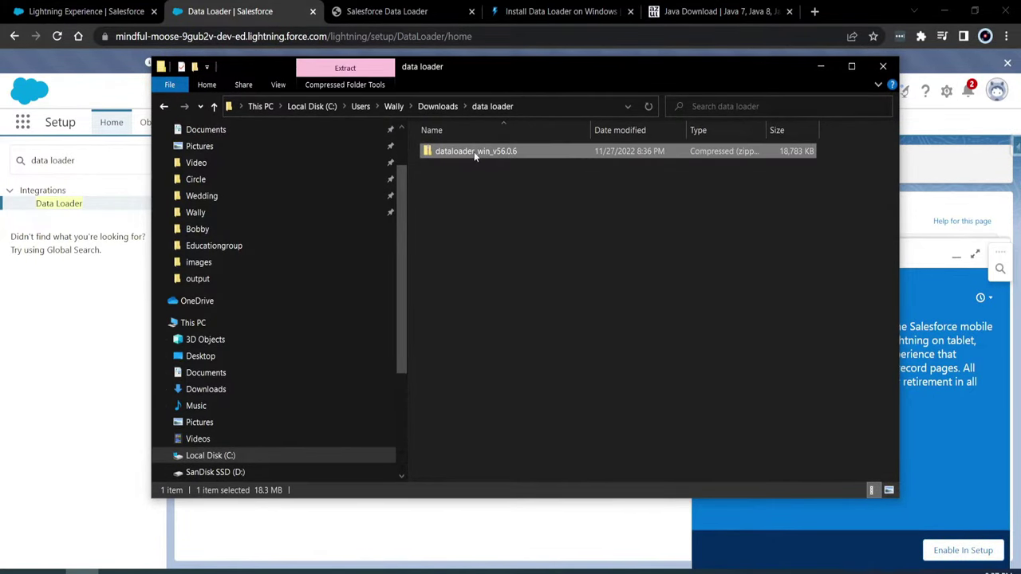
left_click(354, 87)
left_click(351, 85)
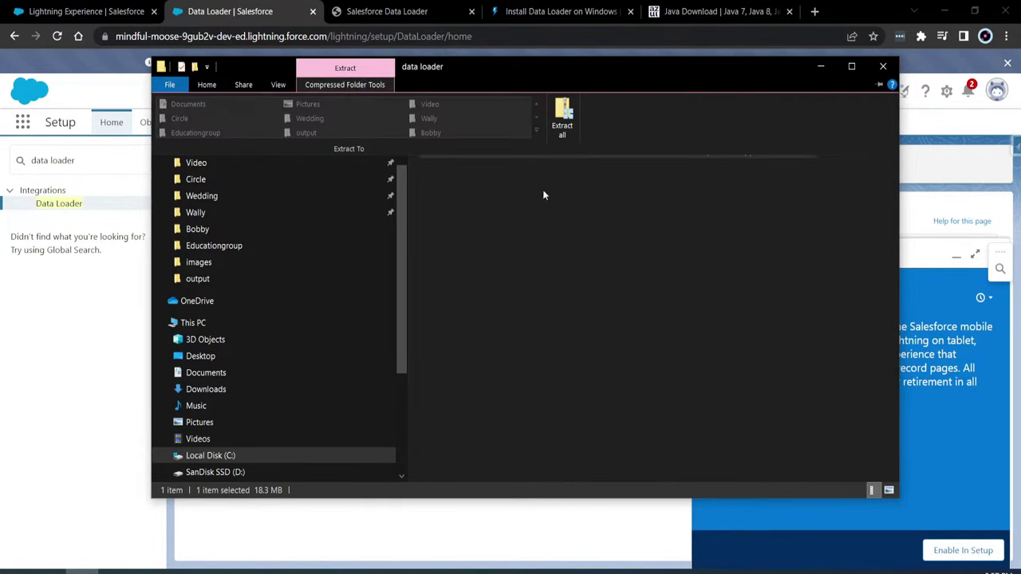
left_click(463, 151)
right_click(469, 151)
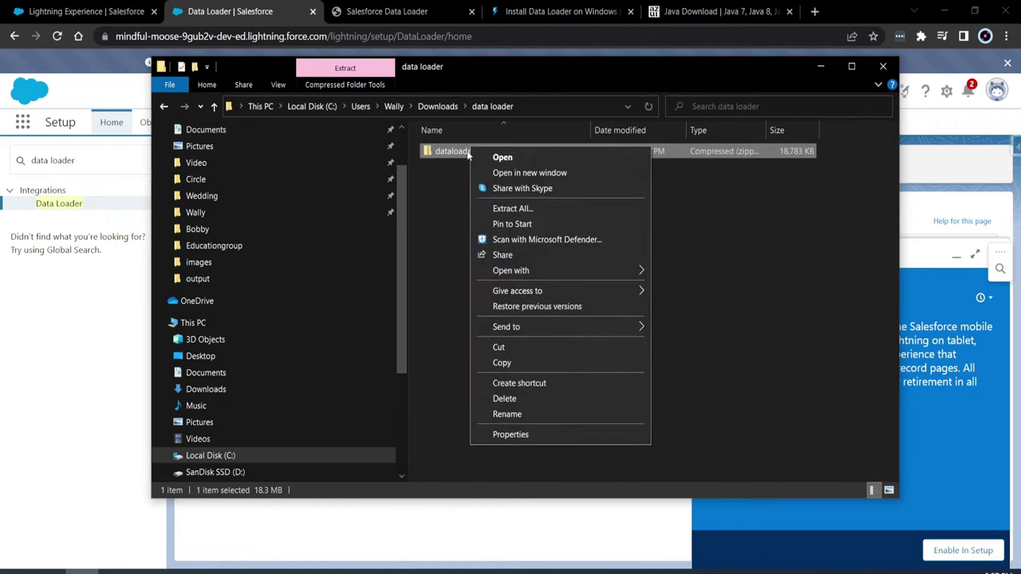
left_click(510, 209)
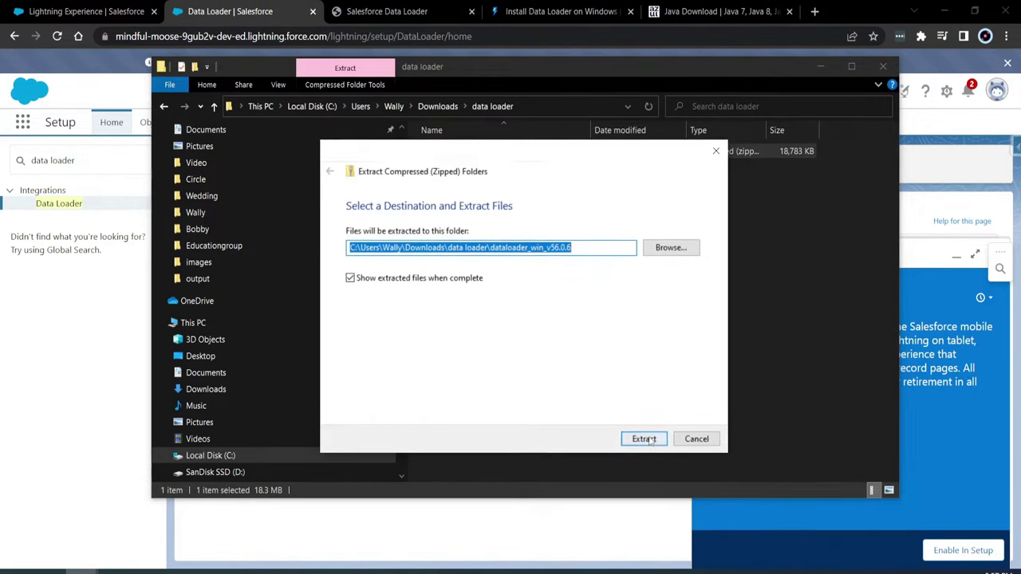
left_click(647, 439)
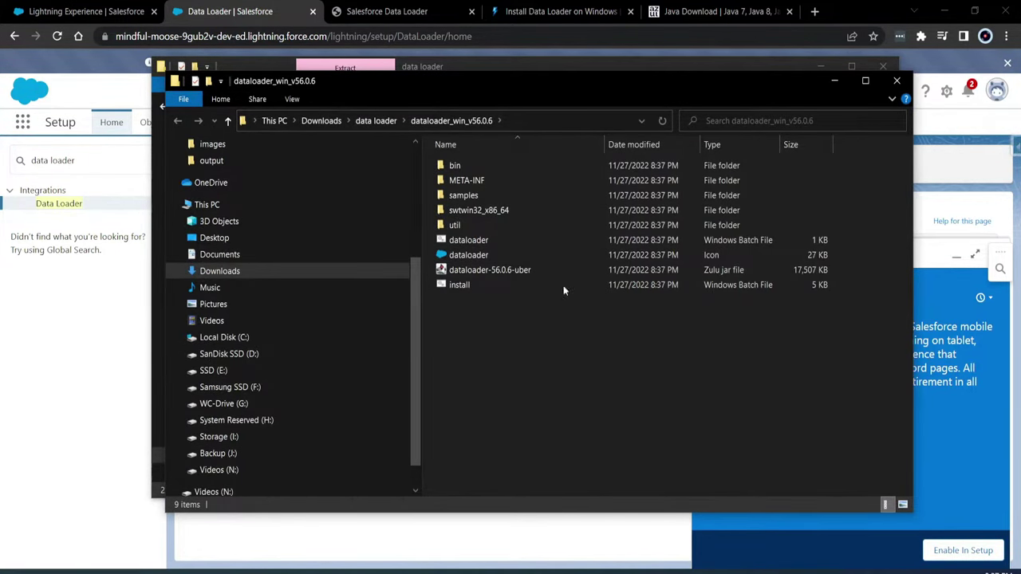
left_click(896, 80)
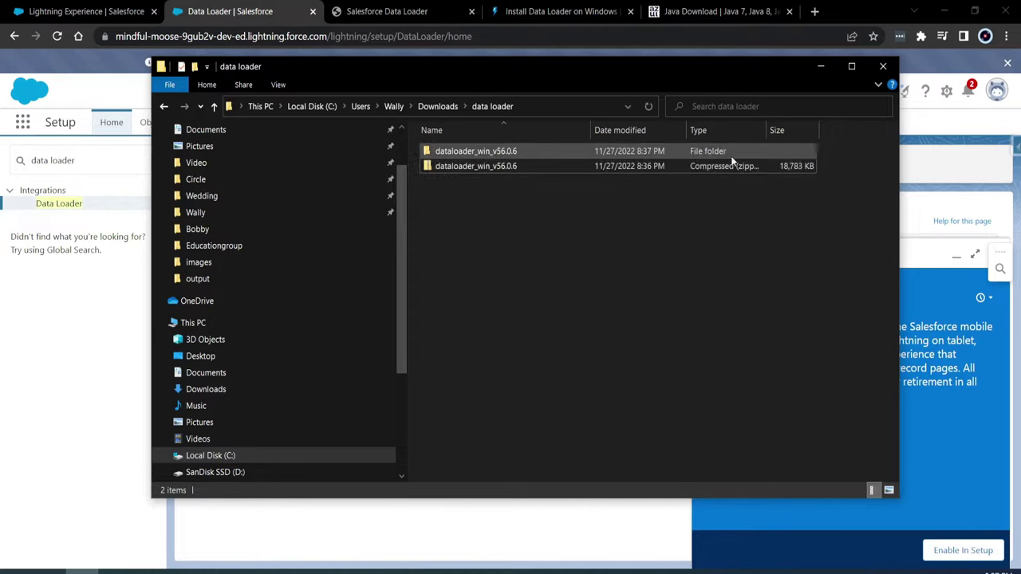
left_click(452, 153)
double_click(451, 153)
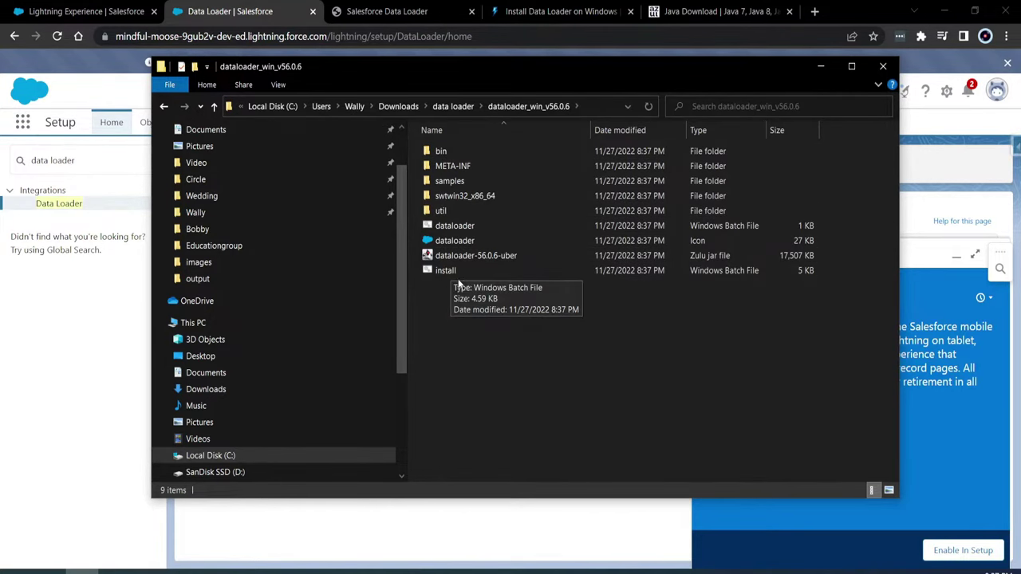
Run install.bat past the SmartScreen warning with Run anyway and bring its console into view
double_click(443, 272)
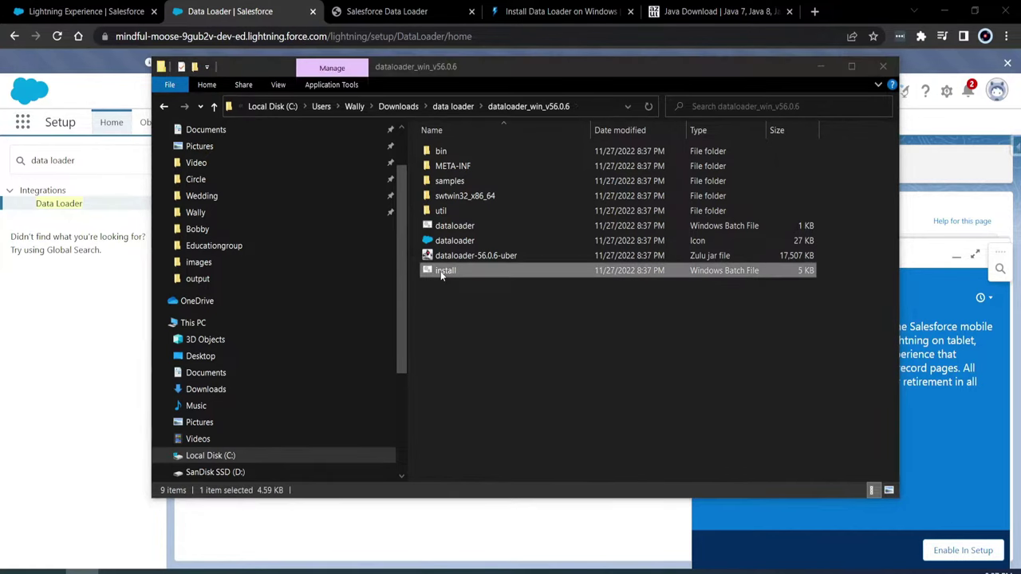
left_click(369, 195)
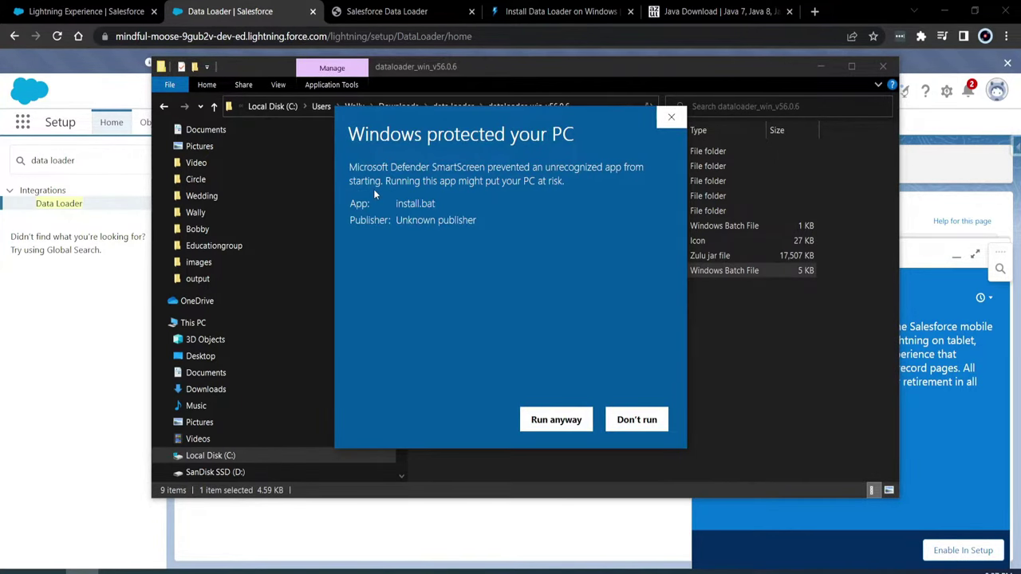
left_click_drag(497, 118, 224, 100)
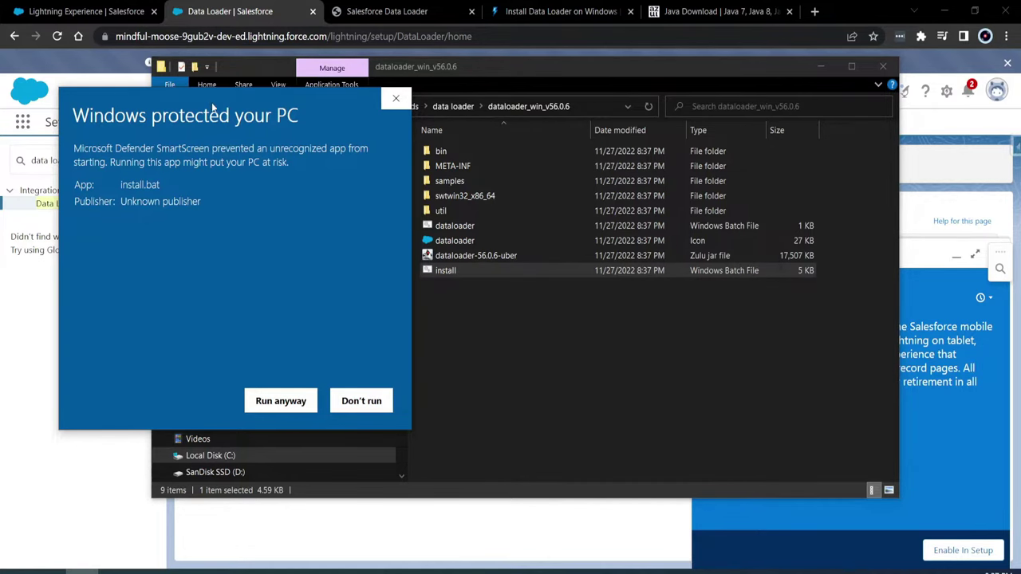
left_click_drag(216, 105, 573, 117)
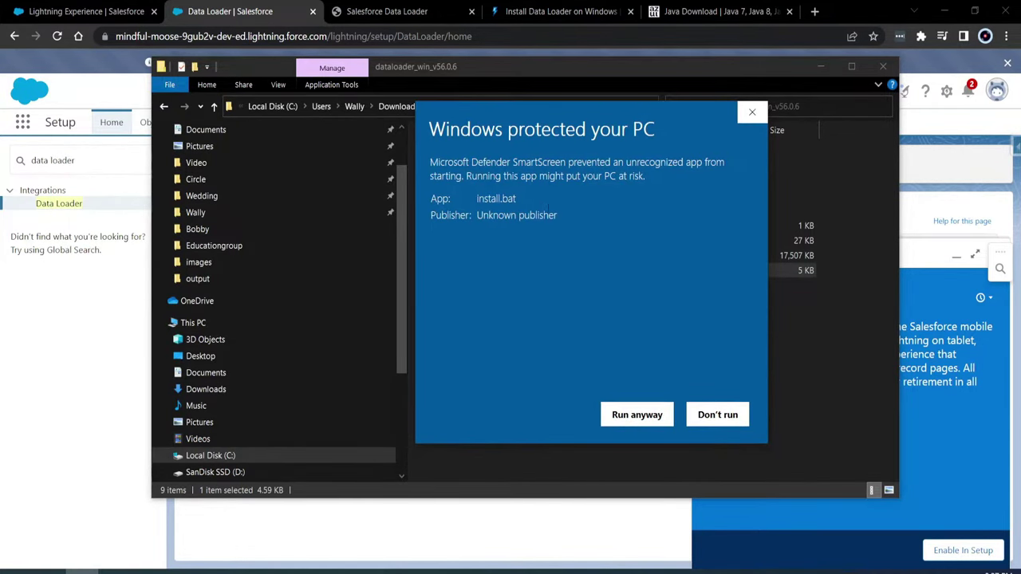
left_click(622, 421)
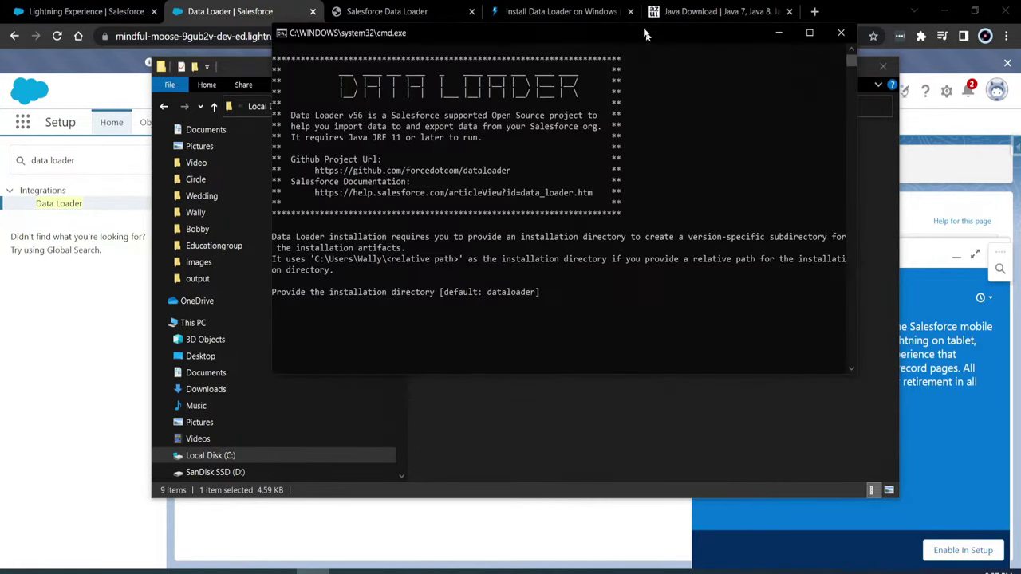
left_click_drag(646, 18, 608, 130)
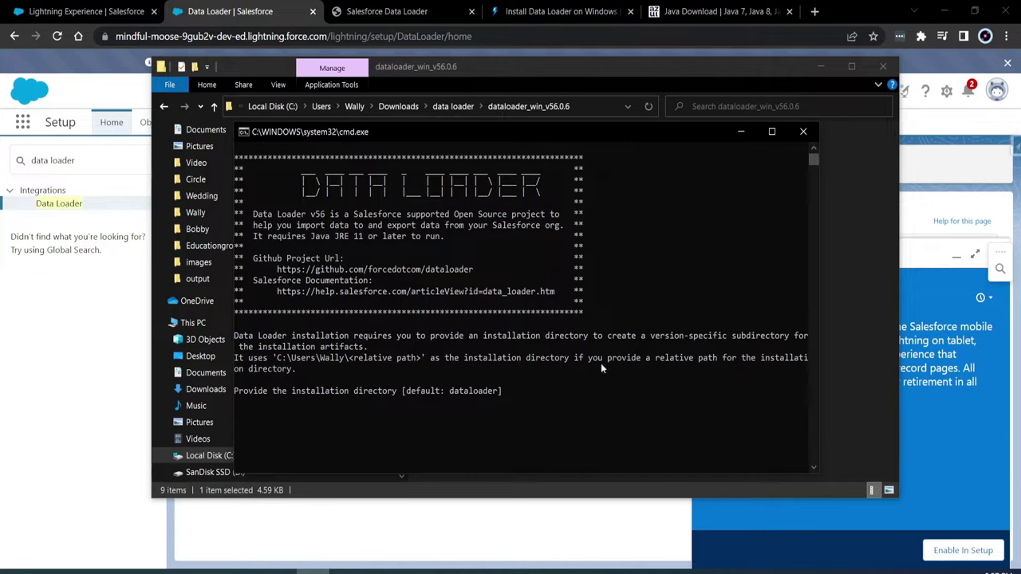
Install into 'dataloader', answer Yes to the shortcut and desktop icon prompts, then exit
left_click(594, 391)
key("Escape")
type("dataloader")
key("Return")
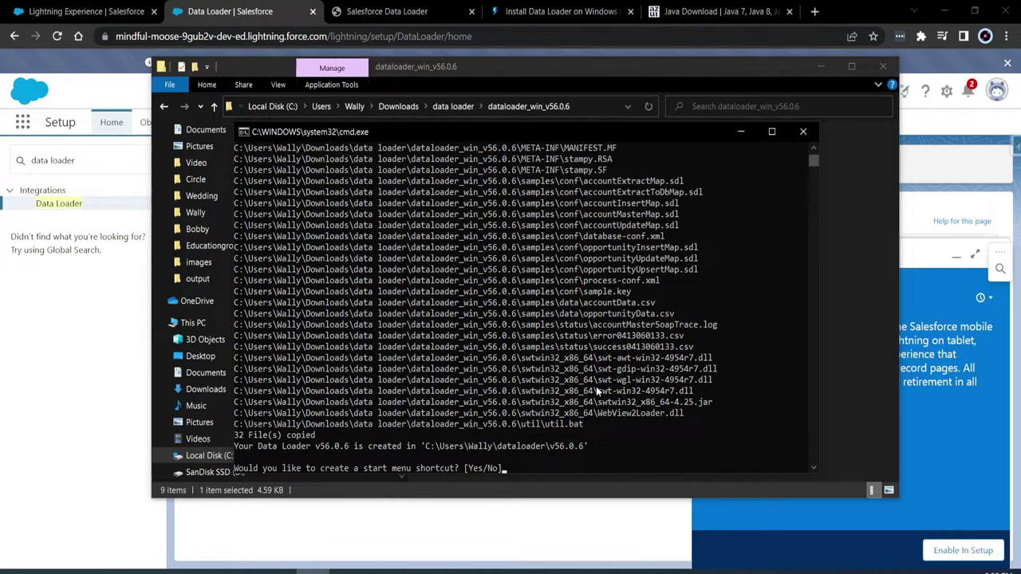
type("Yes")
key("Return")
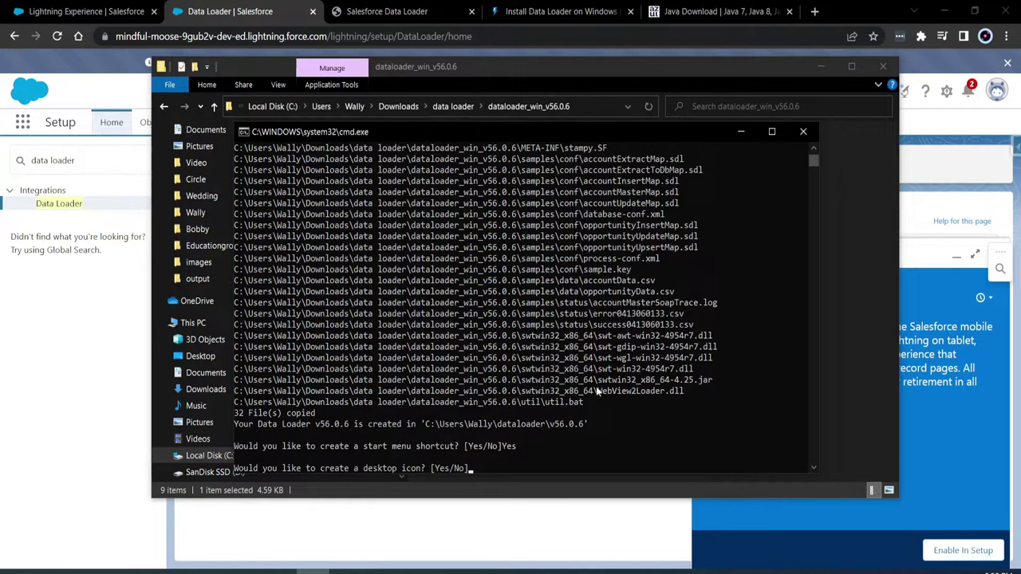
type("Yes")
key("Return")
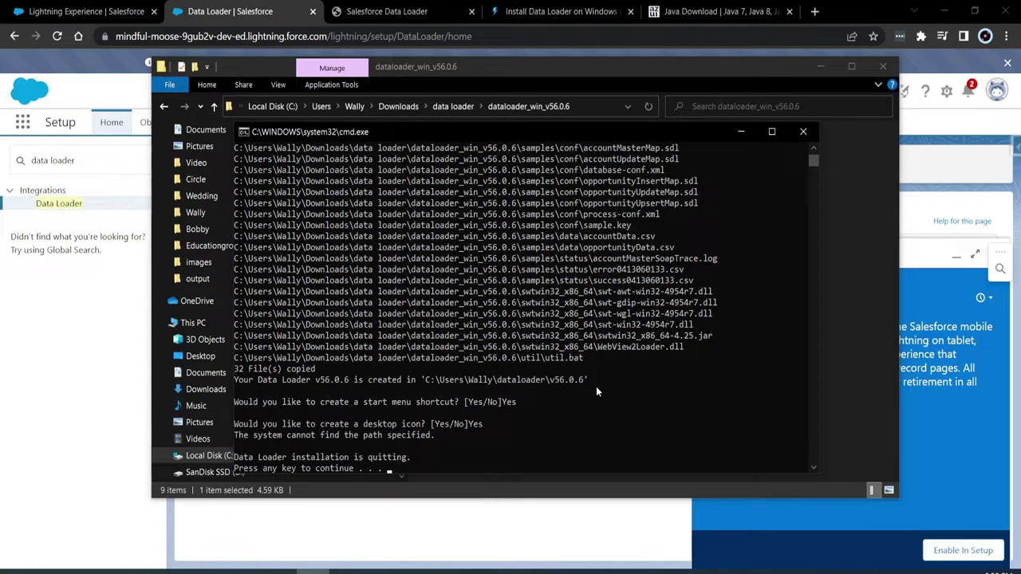
key("Return")
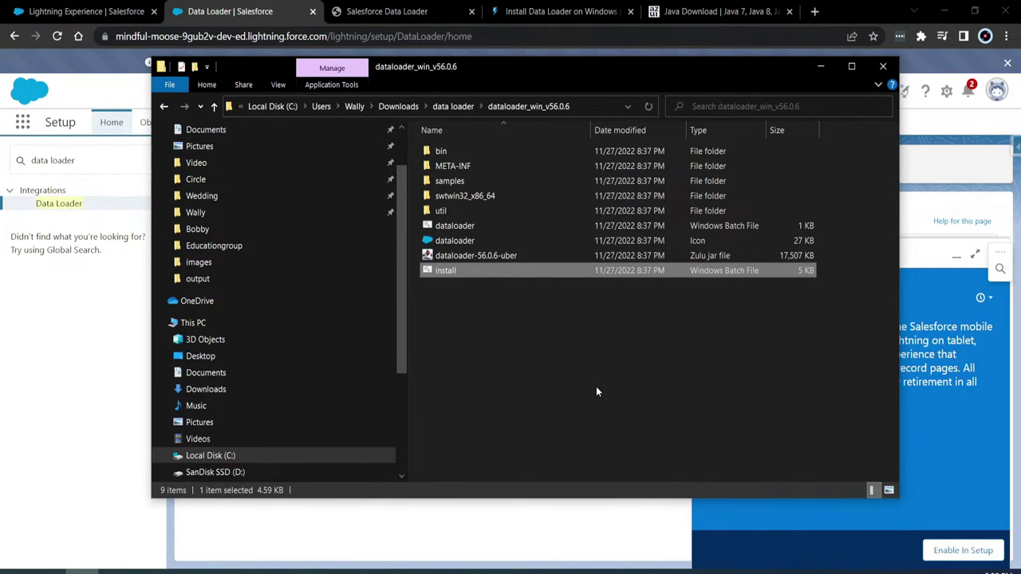
Return to the data loader folder, then search Start for 'dataloader' and launch Dataloader 56.0.6
left_click(574, 371)
left_click(453, 106)
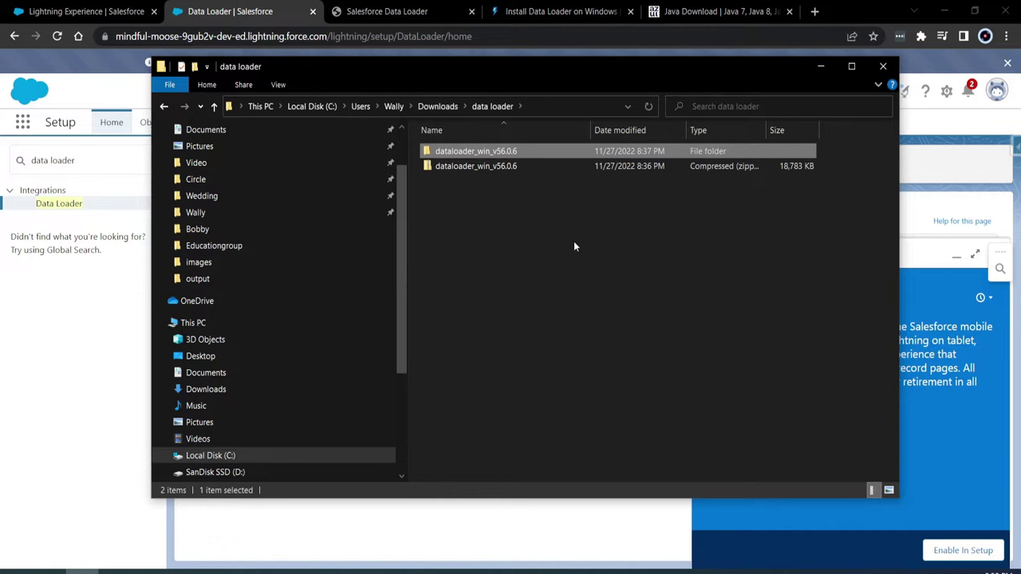
left_click(16, 572)
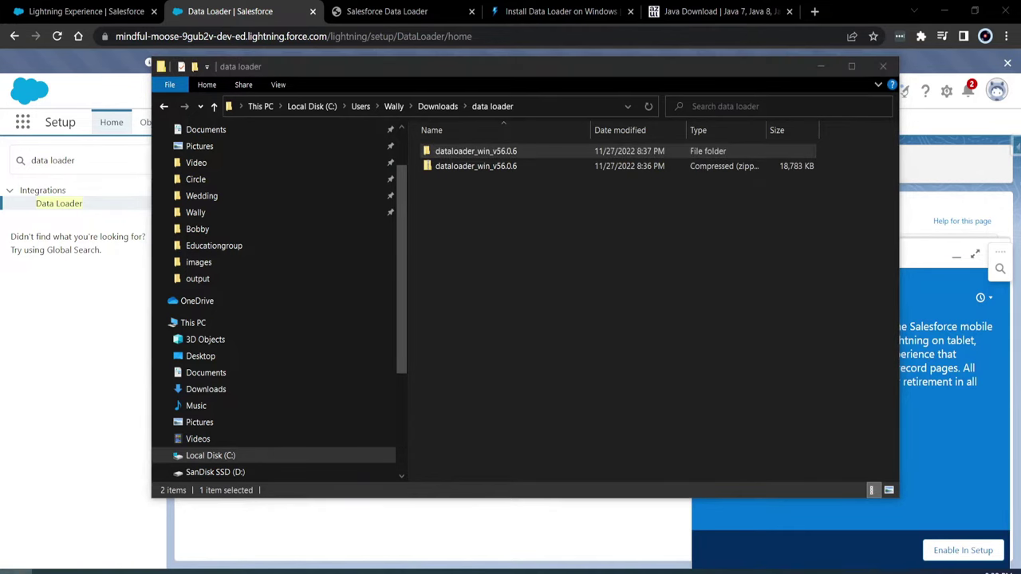
type("dat")
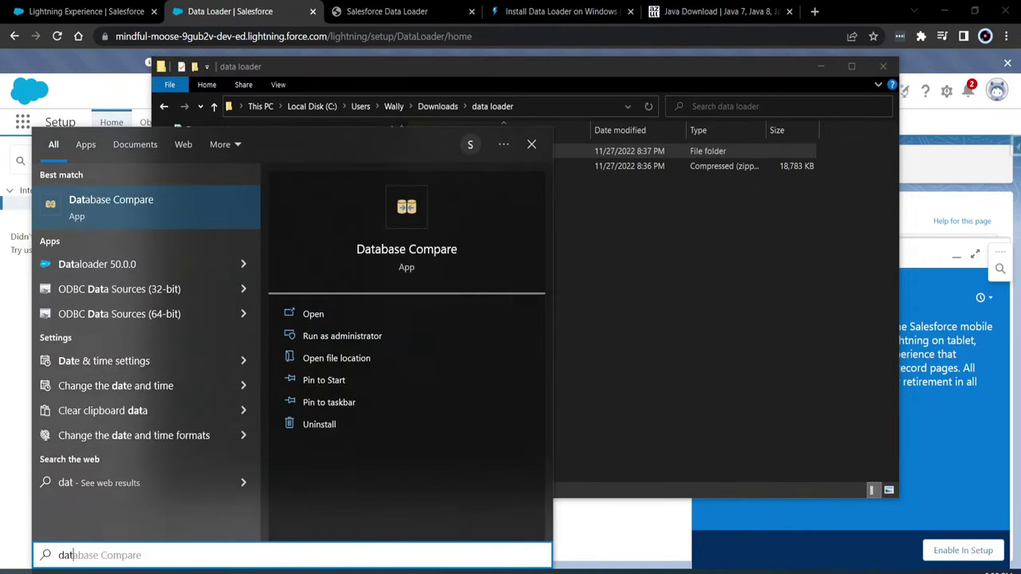
type("aloader")
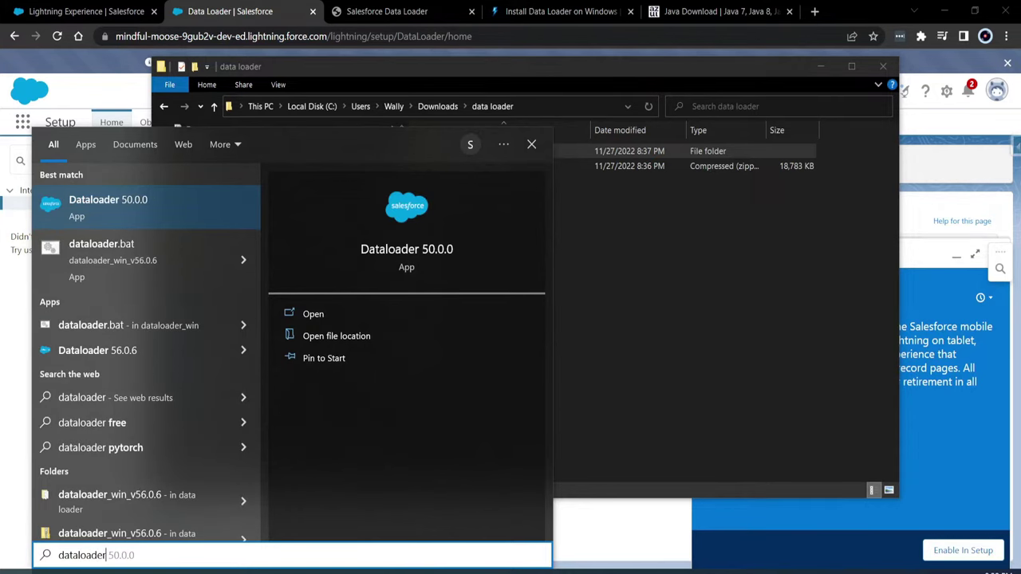
right_click(105, 207)
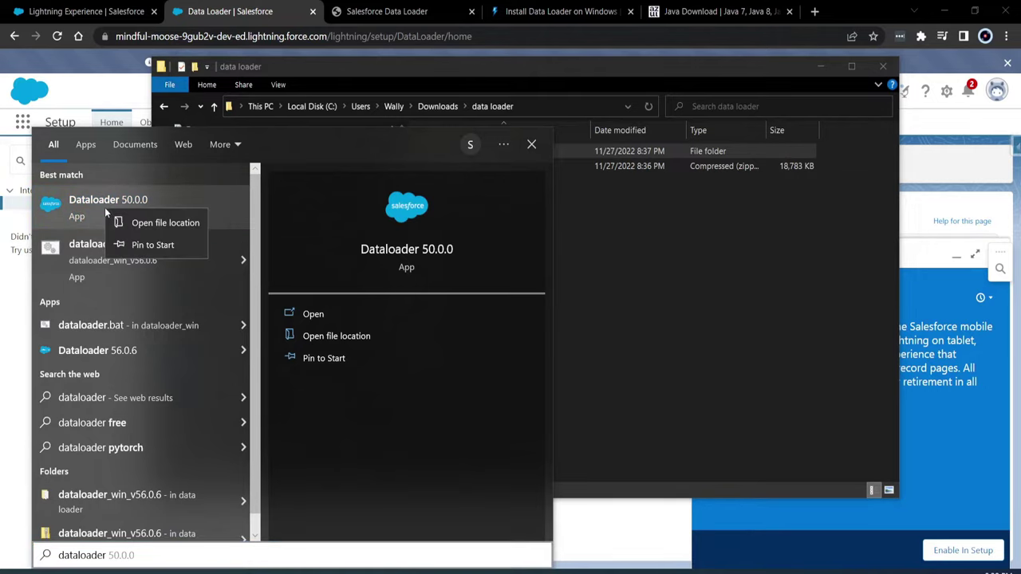
left_click(183, 167)
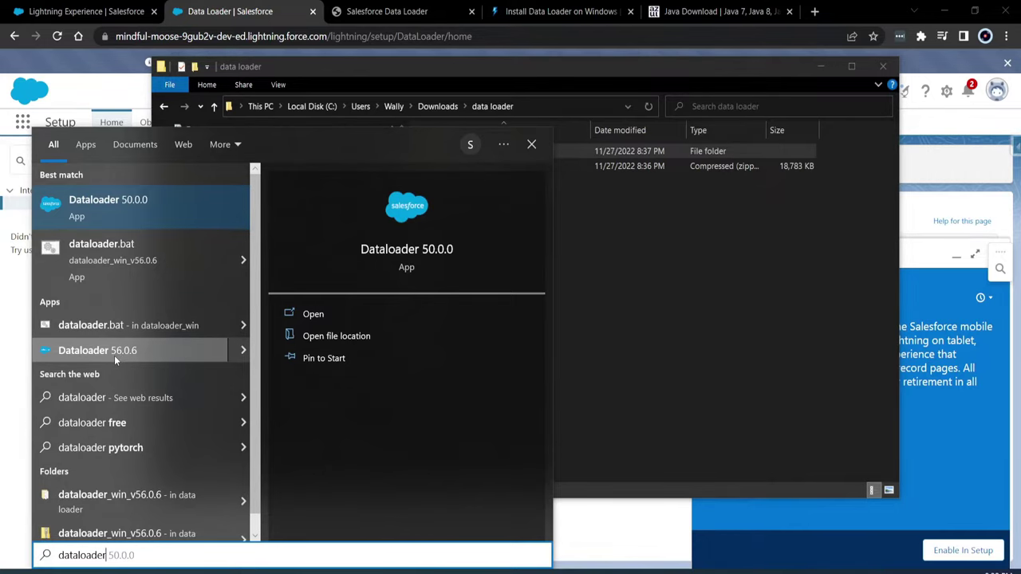
left_click(150, 353)
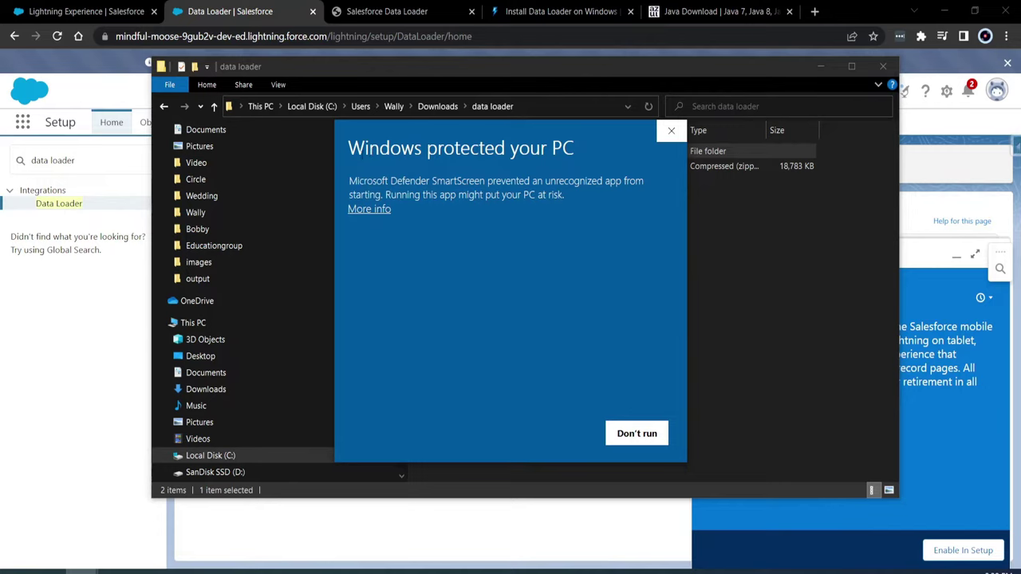
Get past the SmartScreen warning with More info and Run anyway so Data Loader 56.0.6 starts
left_click_drag(360, 151, 508, 152)
left_click(546, 188)
left_click(365, 214)
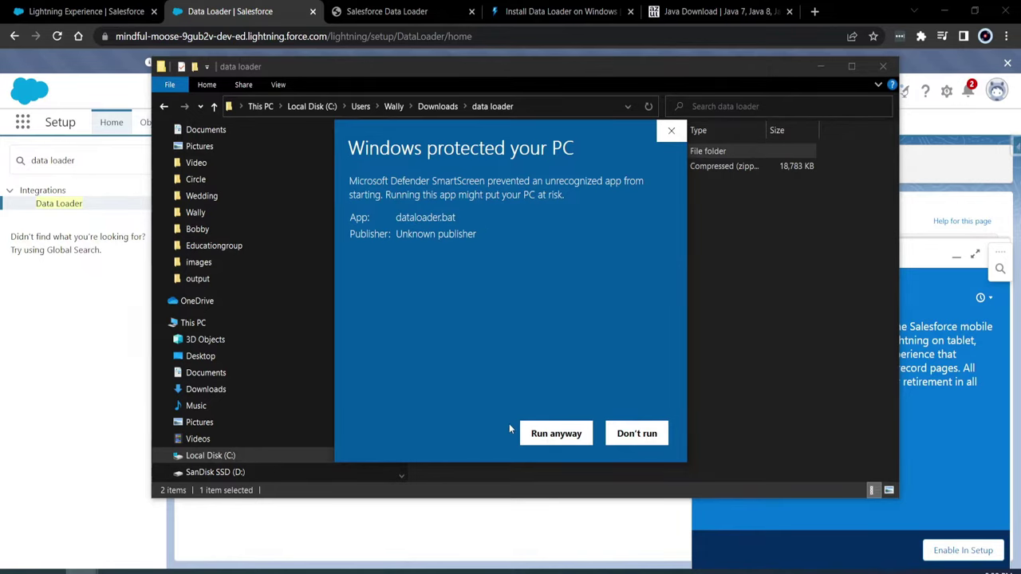
left_click(539, 442)
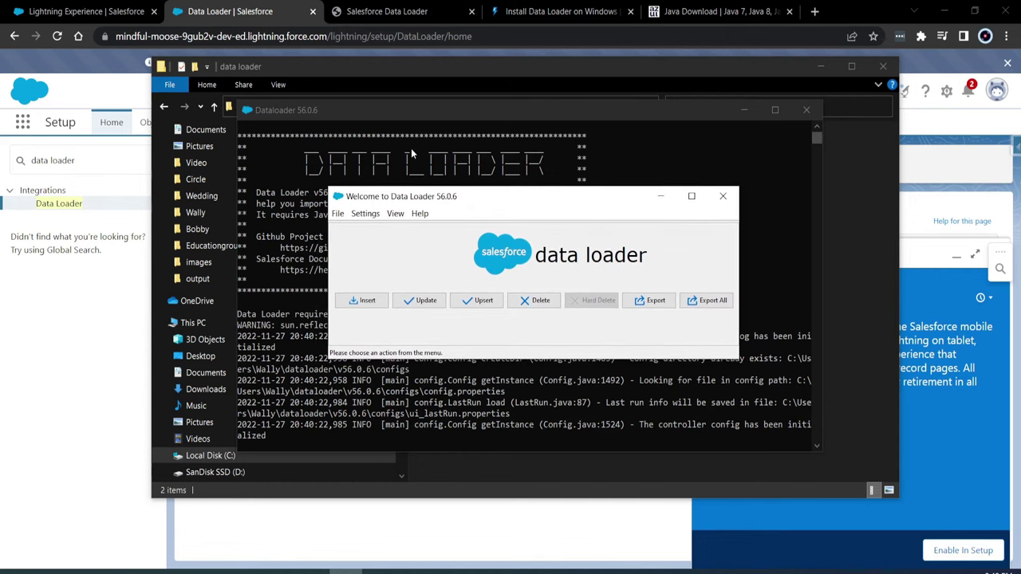
left_click(723, 195)
left_click(361, 307)
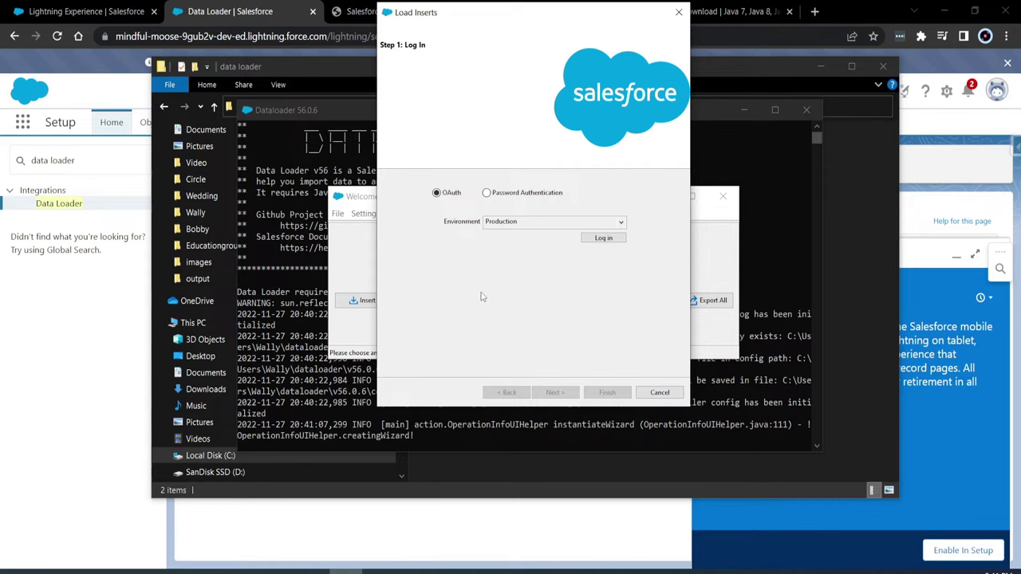
left_click(659, 393)
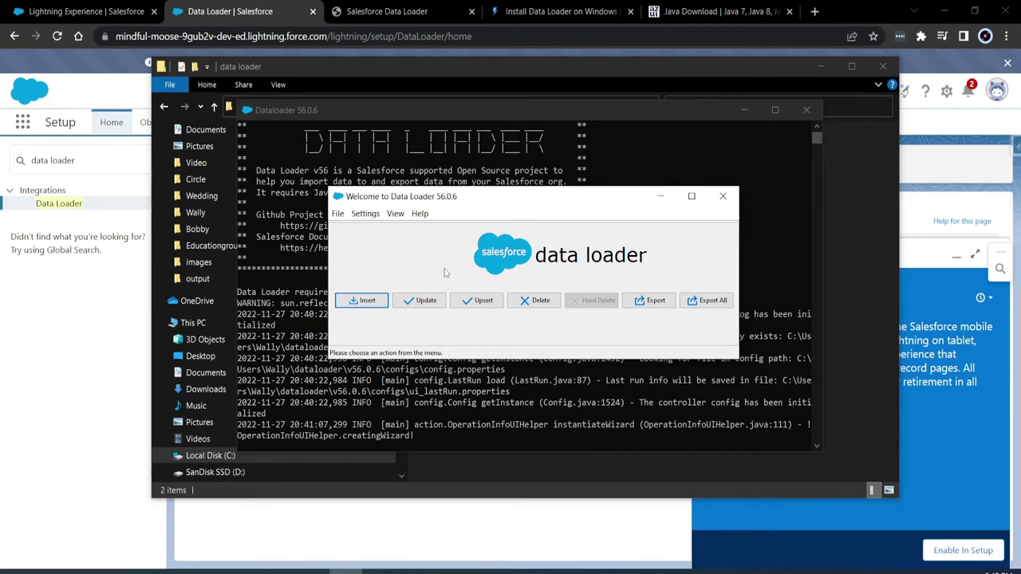
left_click(366, 214)
left_click(369, 229)
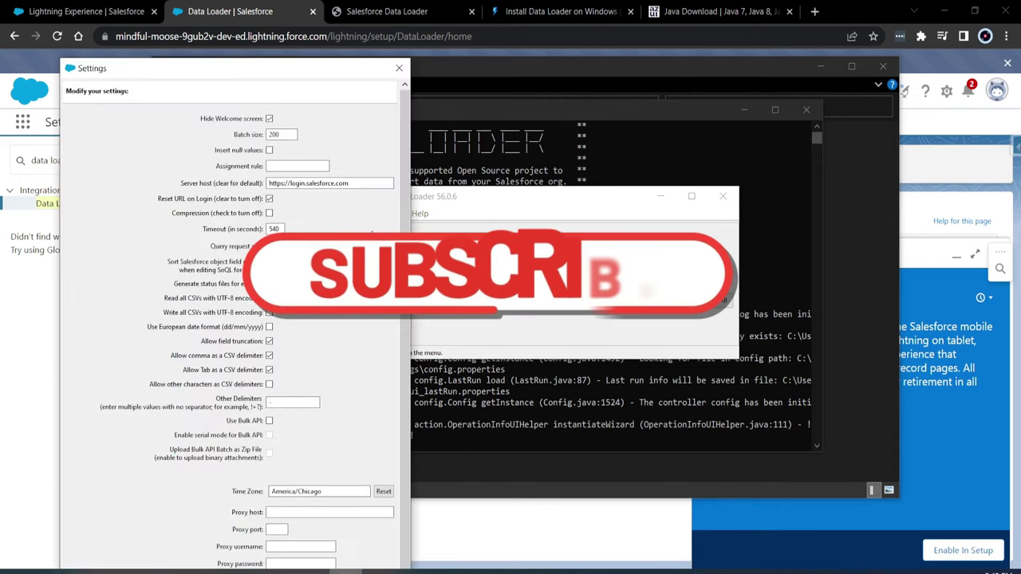